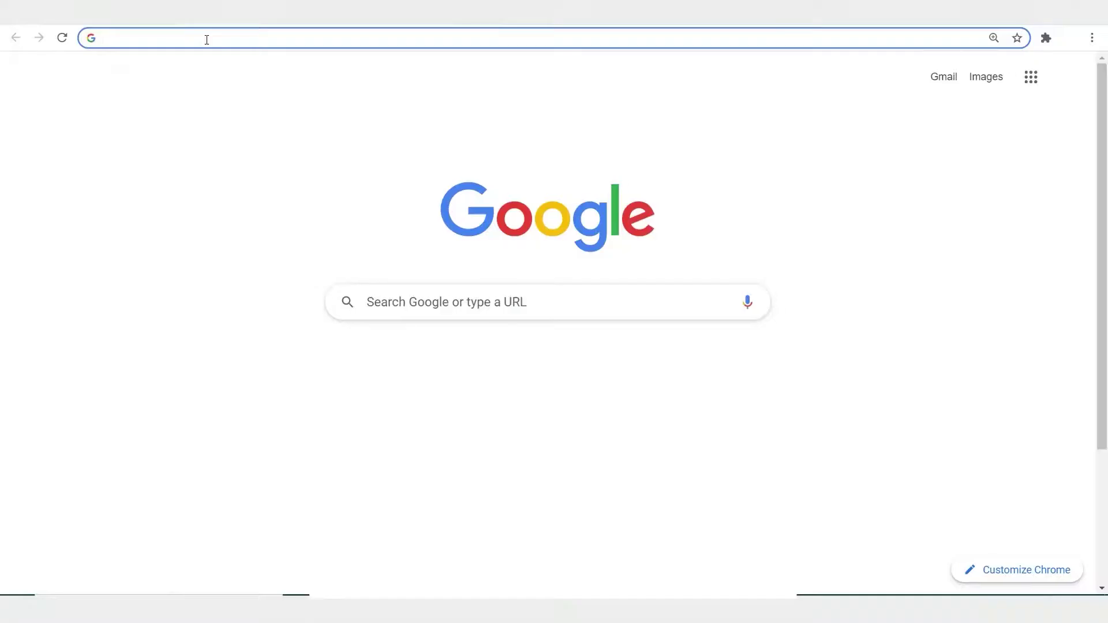
Search the web for "unity hub" and download Unity Hub from Unity's official download page
{"action": "type", "text": "unity hub"}
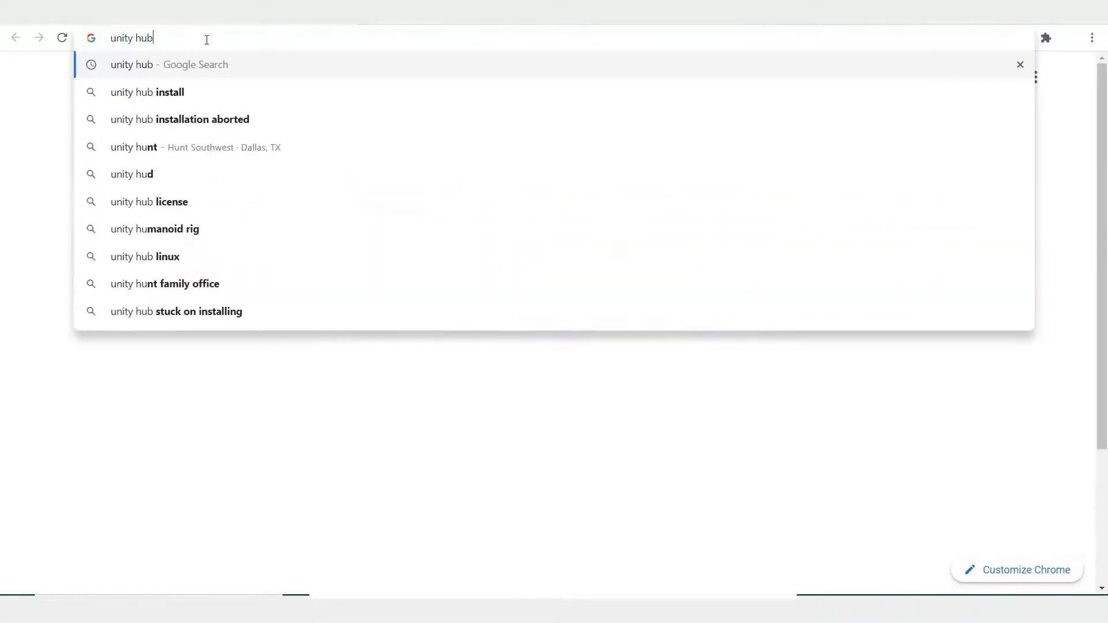
{"action": "key", "text": "Return"}
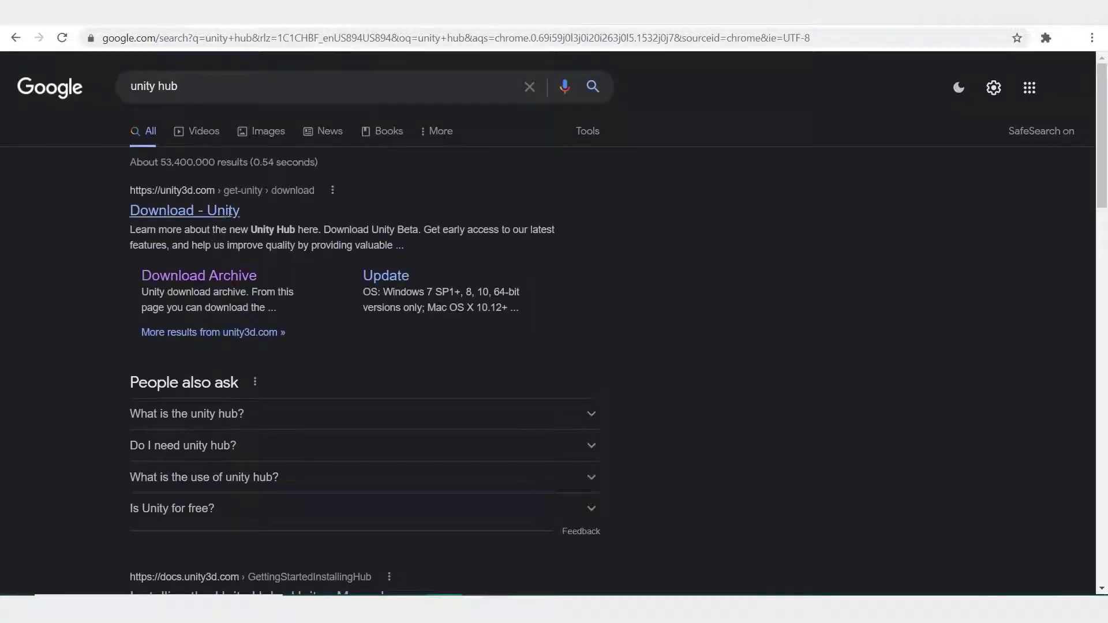
{"action": "left_click", "coordinate": [230, 211]}
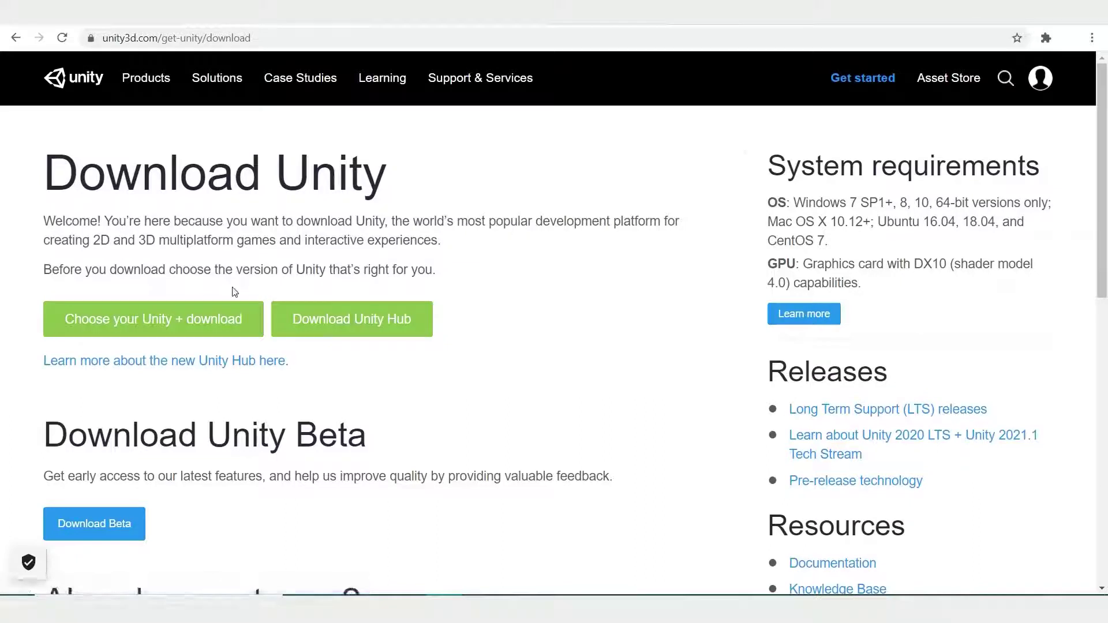
{"action": "left_click", "coordinate": [398, 326]}
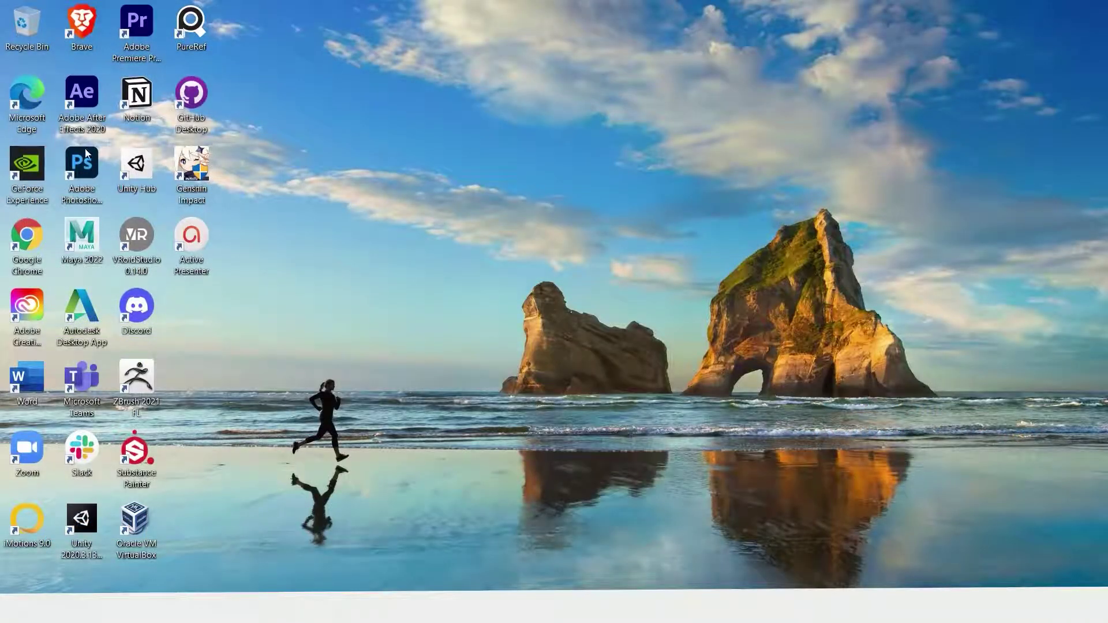
Open Unity Hub and choose Unity 2019.4.28f1 (LTS) as a new version to add to the installs
{"action": "double_click", "coordinate": [146, 172]}
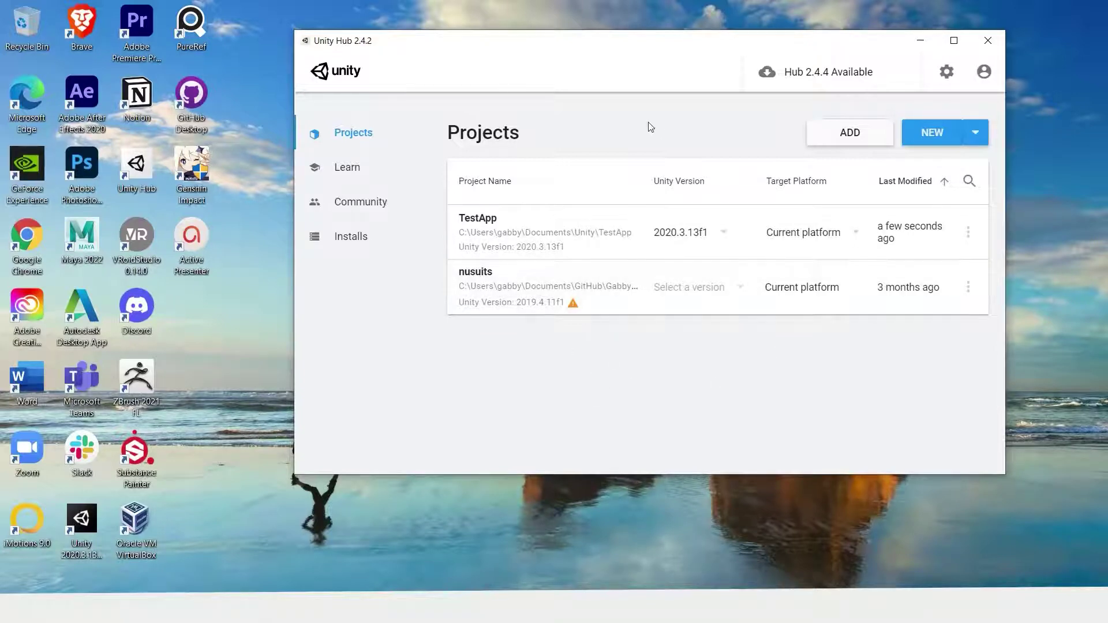
{"action": "left_click", "coordinate": [367, 242]}
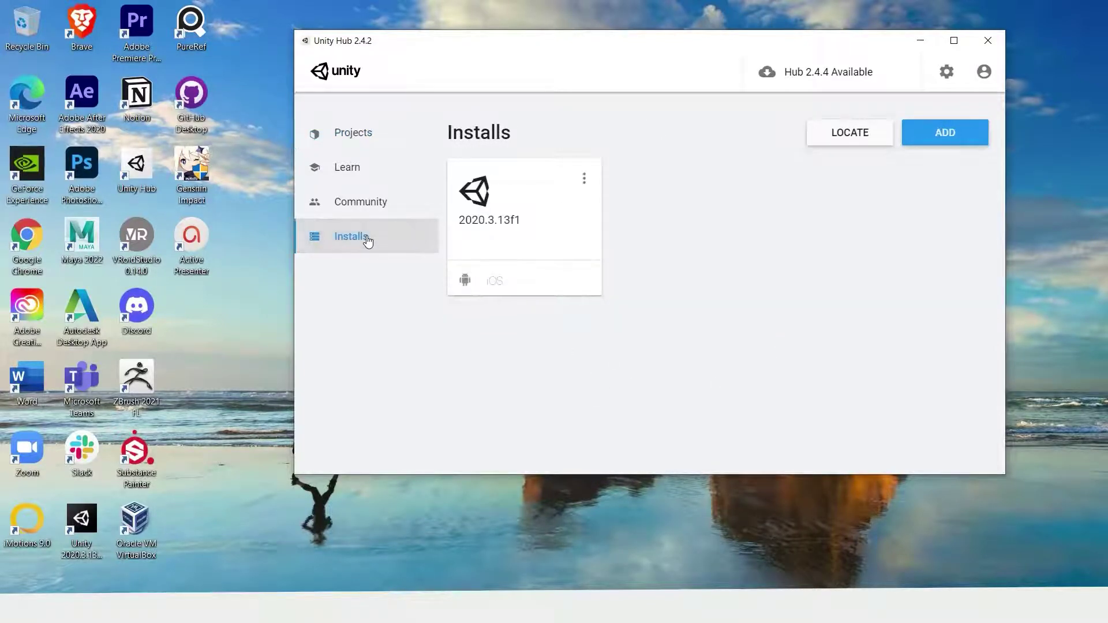
{"action": "left_click", "coordinate": [956, 143]}
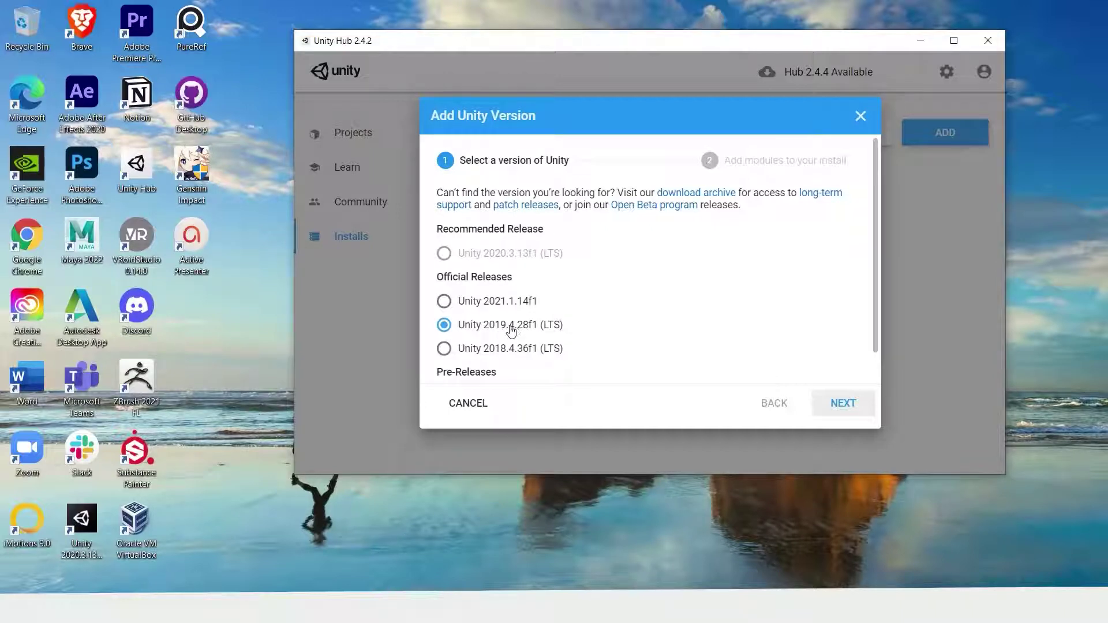
{"action": "scroll", "coordinate": [658, 279], "scroll_direction": "down", "scroll_amount": 2}
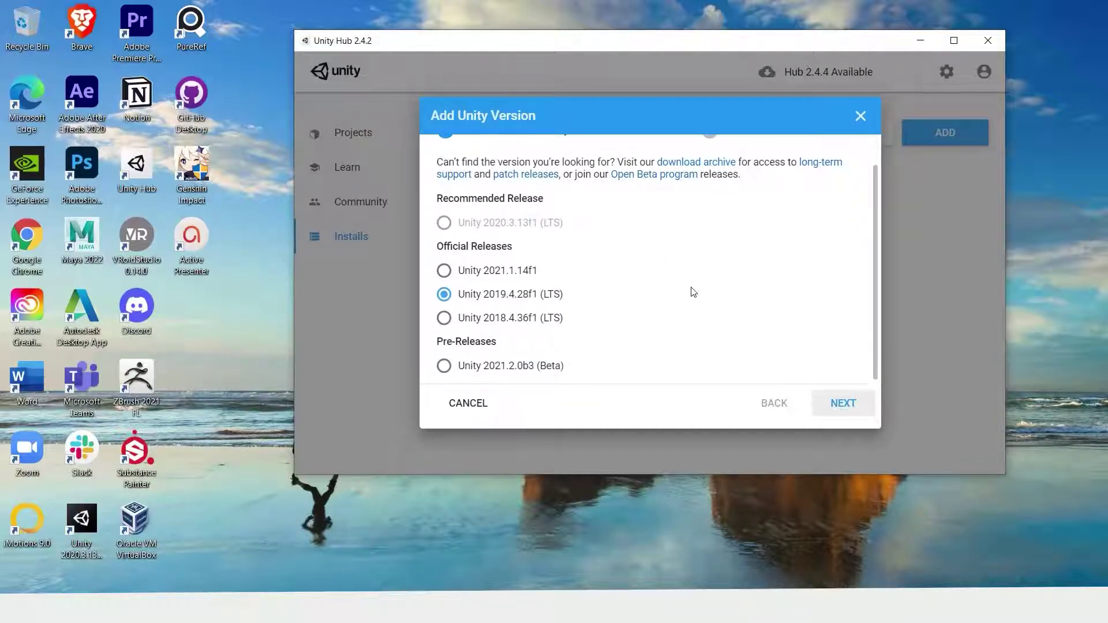
{"action": "scroll", "coordinate": [693, 292], "scroll_direction": "up", "scroll_amount": 2}
{"action": "scroll", "coordinate": [695, 294], "scroll_direction": "down", "scroll_amount": 1}
{"action": "scroll", "coordinate": [638, 292], "scroll_direction": "up", "scroll_amount": 1}
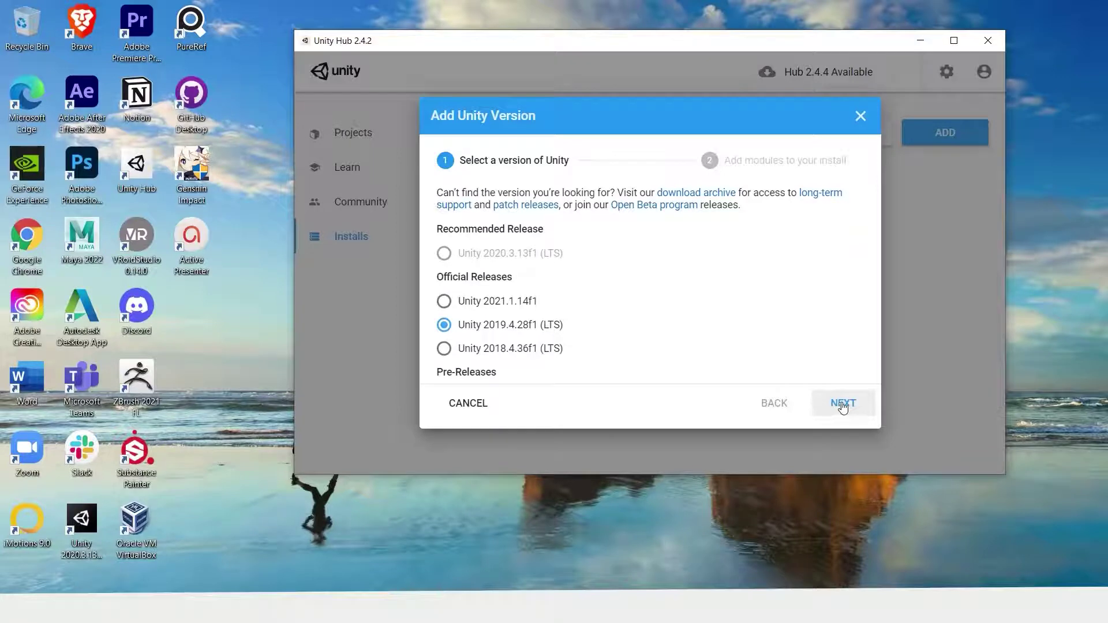
{"action": "left_click", "coordinate": [842, 406]}
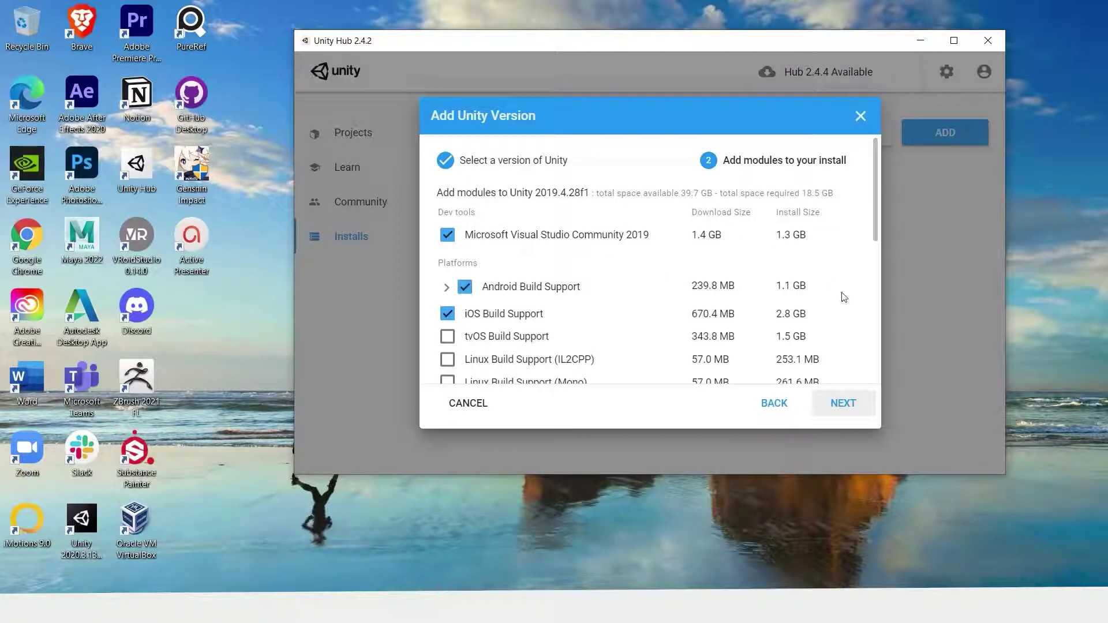
Review the install's modules and continue with Microsoft Visual Studio Community 2019, Android Build Support, iOS Build Support and Documentation
{"action": "scroll", "coordinate": [842, 303], "scroll_direction": "down", "scroll_amount": 2}
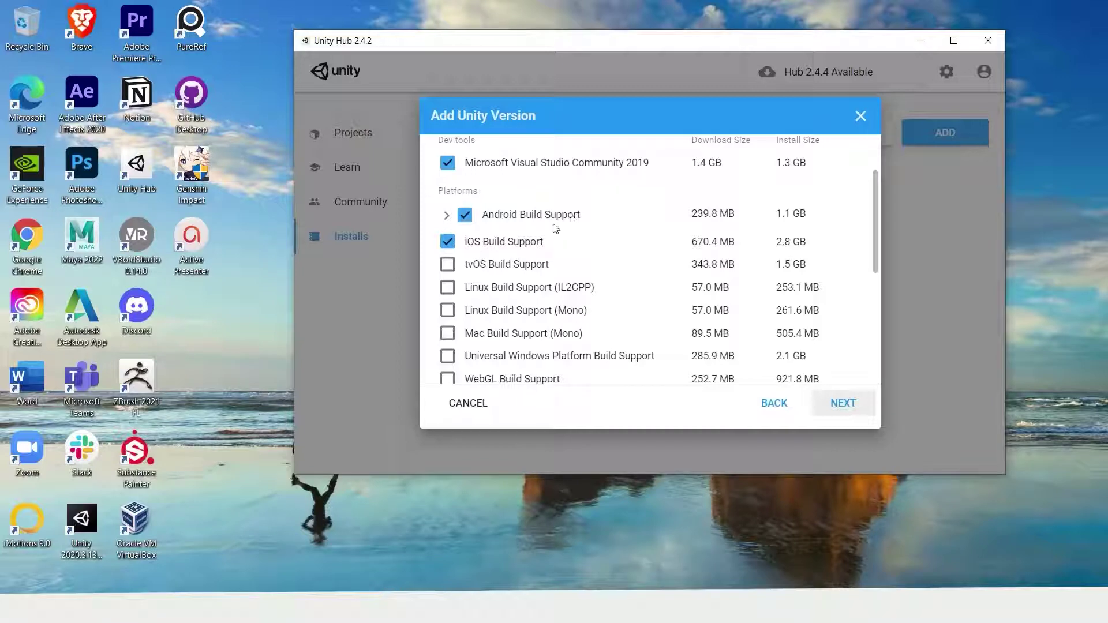
{"action": "scroll", "coordinate": [566, 264], "scroll_direction": "down", "scroll_amount": 4}
{"action": "scroll", "coordinate": [615, 278], "scroll_direction": "up", "scroll_amount": 1}
{"action": "scroll", "coordinate": [615, 278], "scroll_direction": "down", "scroll_amount": 2}
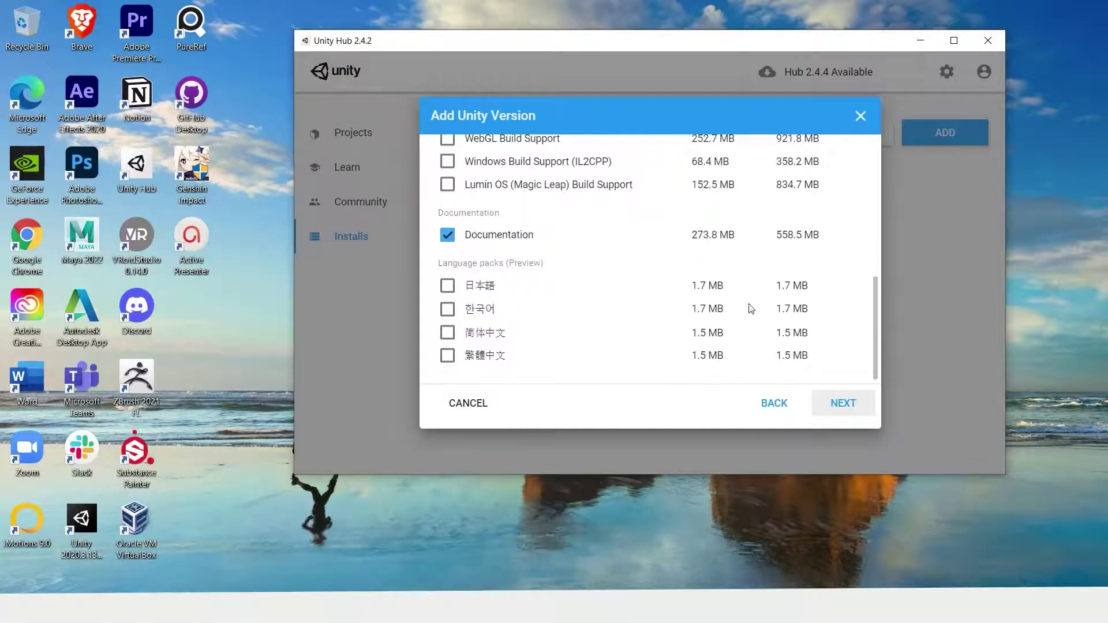
{"action": "left_click", "coordinate": [842, 403]}
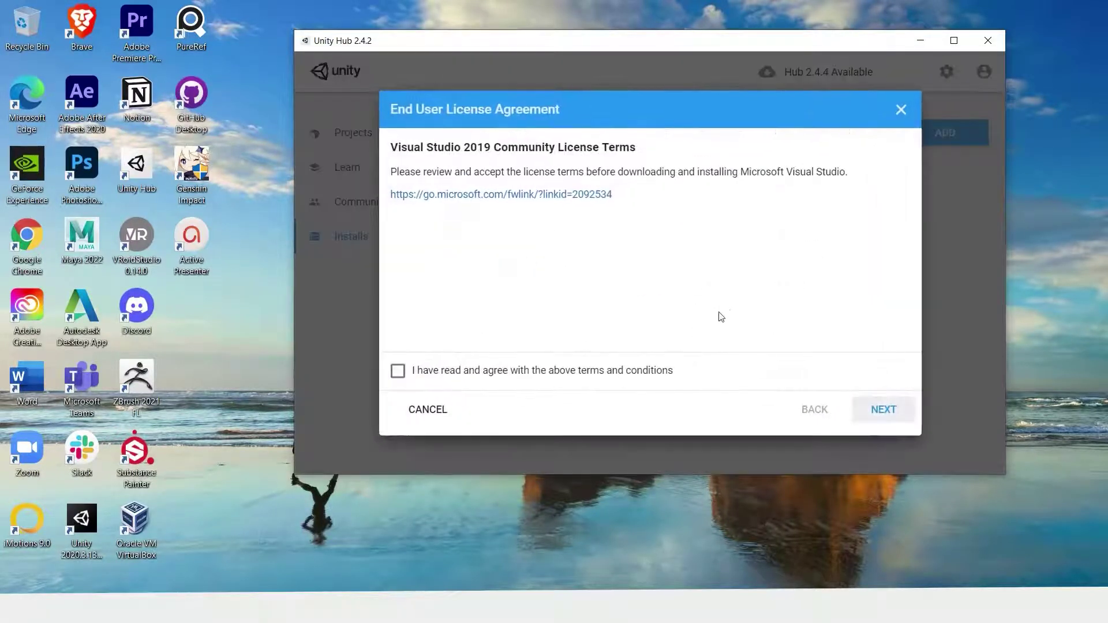
Accept the Visual Studio 2019 Community and the Android SDK and NDK license terms to finish the install setup
{"action": "left_click", "coordinate": [447, 372]}
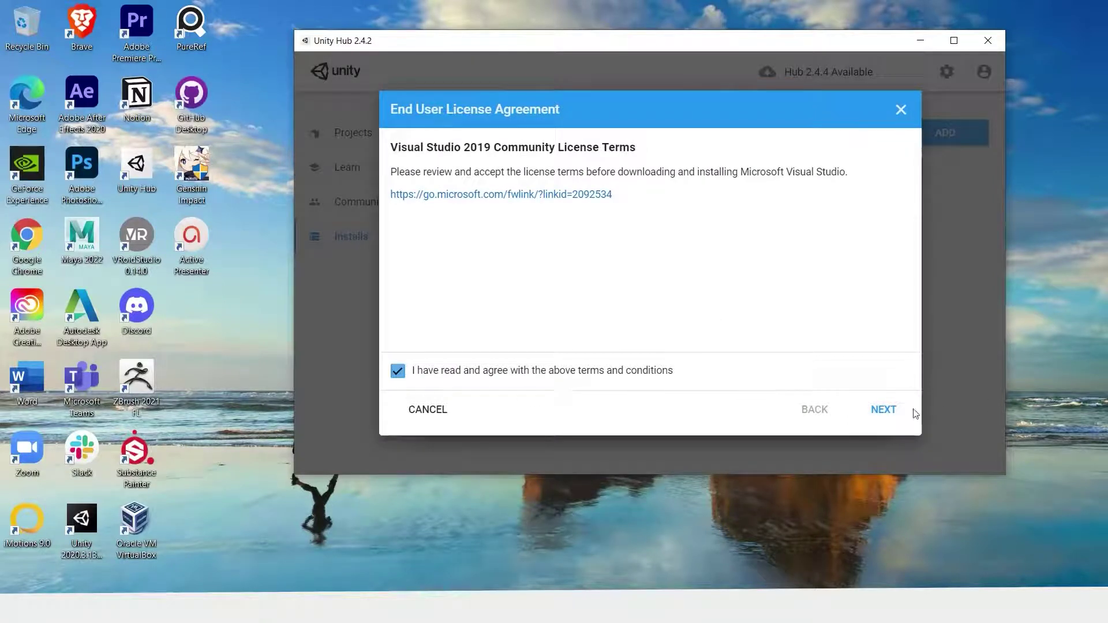
{"action": "left_click", "coordinate": [893, 412]}
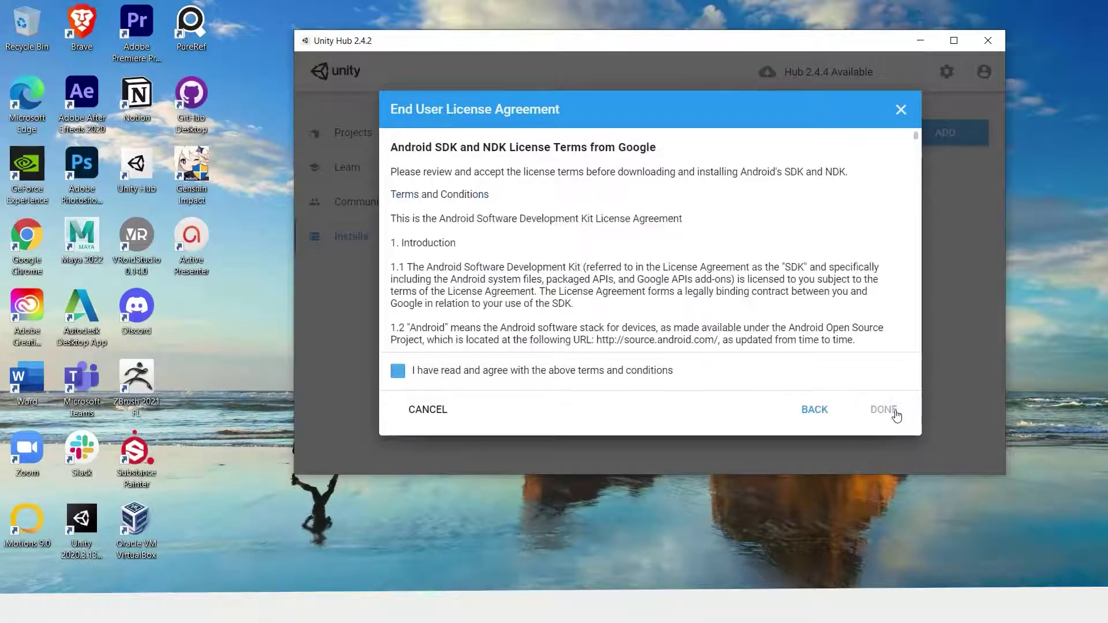
{"action": "left_click", "coordinate": [638, 373]}
{"action": "left_click", "coordinate": [883, 410]}
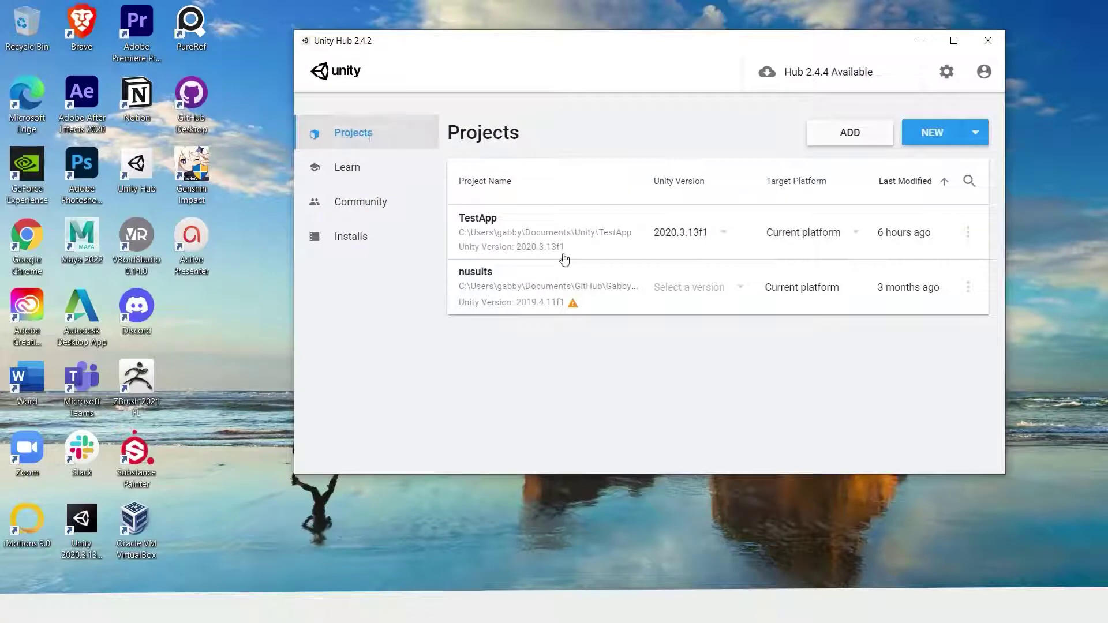
Create a new project from the 3D template, named "Test AR App"
{"action": "left_click", "coordinate": [933, 135]}
{"action": "triple_click", "coordinate": [627, 205]}
{"action": "key", "text": "BackSpace"}
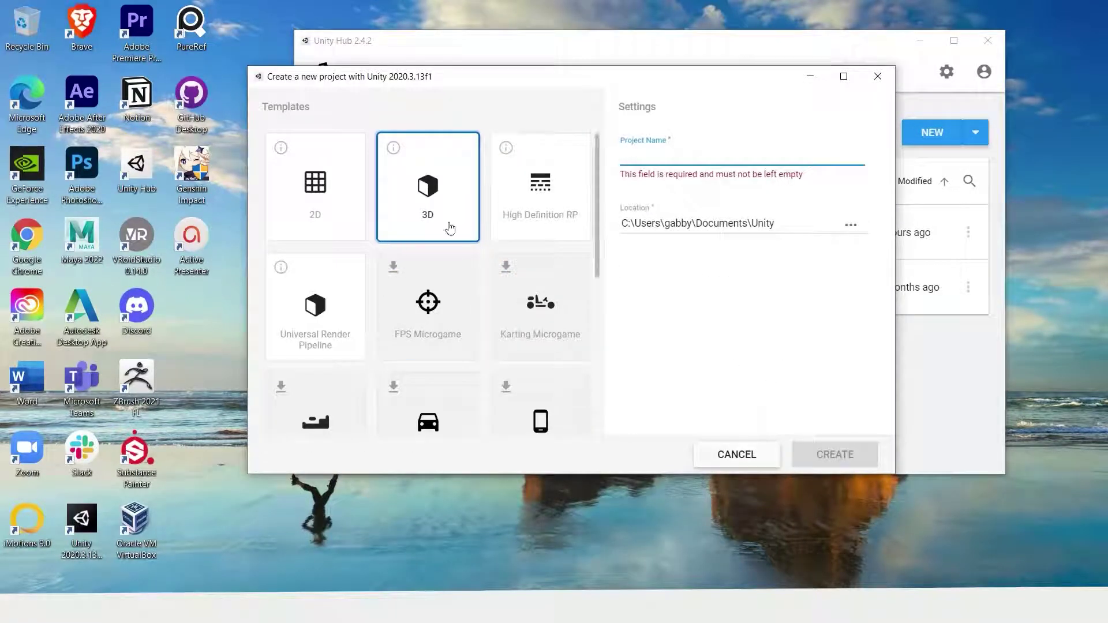
{"action": "type", "text": "Te"}
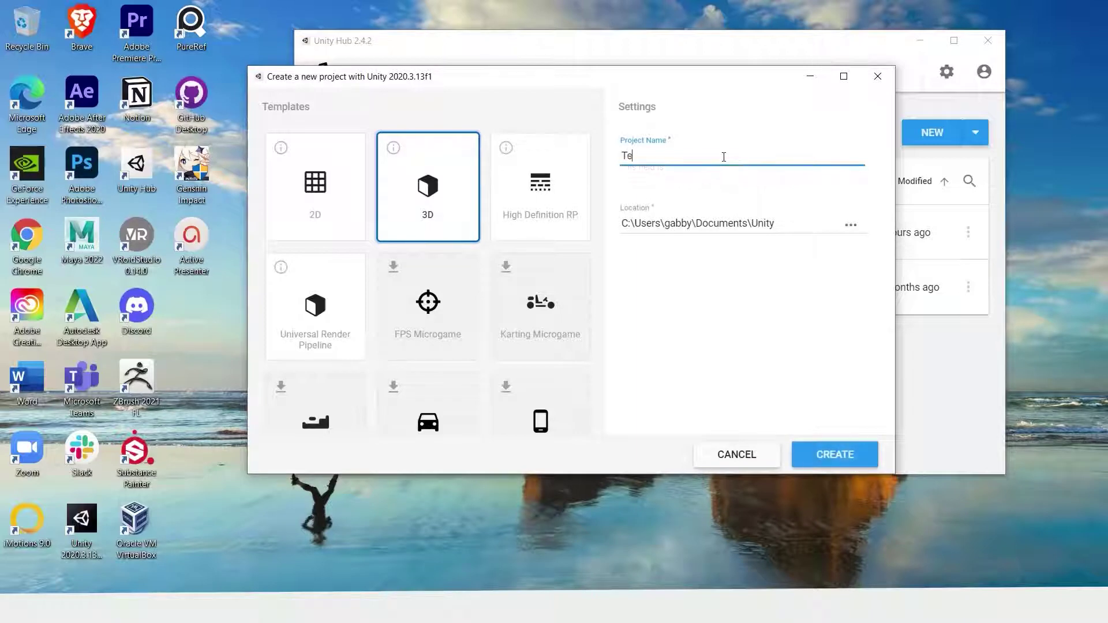
{"action": "type", "text": "st AR App"}
{"action": "left_click", "coordinate": [830, 457]}
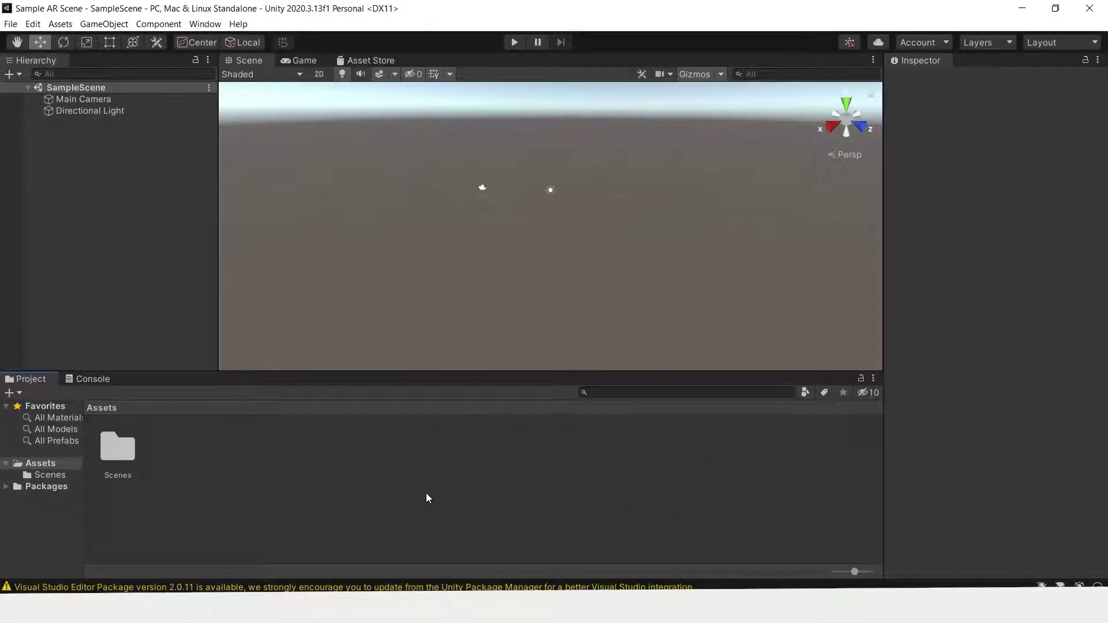
Create a C# script named TestScript in the project's Assets folder
{"action": "right_click", "coordinate": [383, 470]}
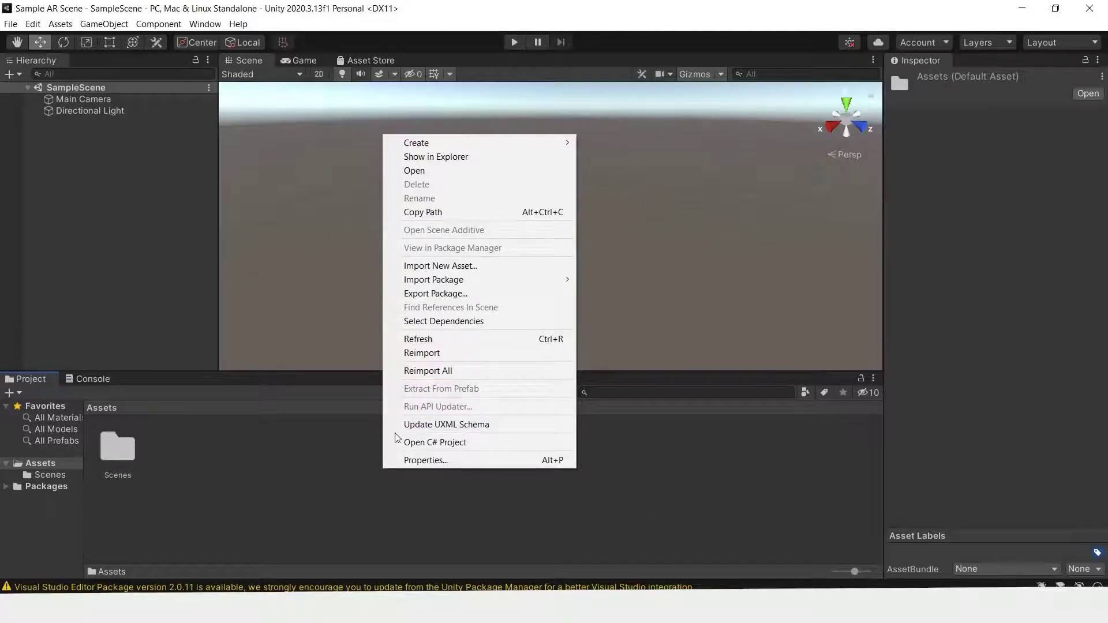
{"action": "mouse_move", "coordinate": [472, 143]}
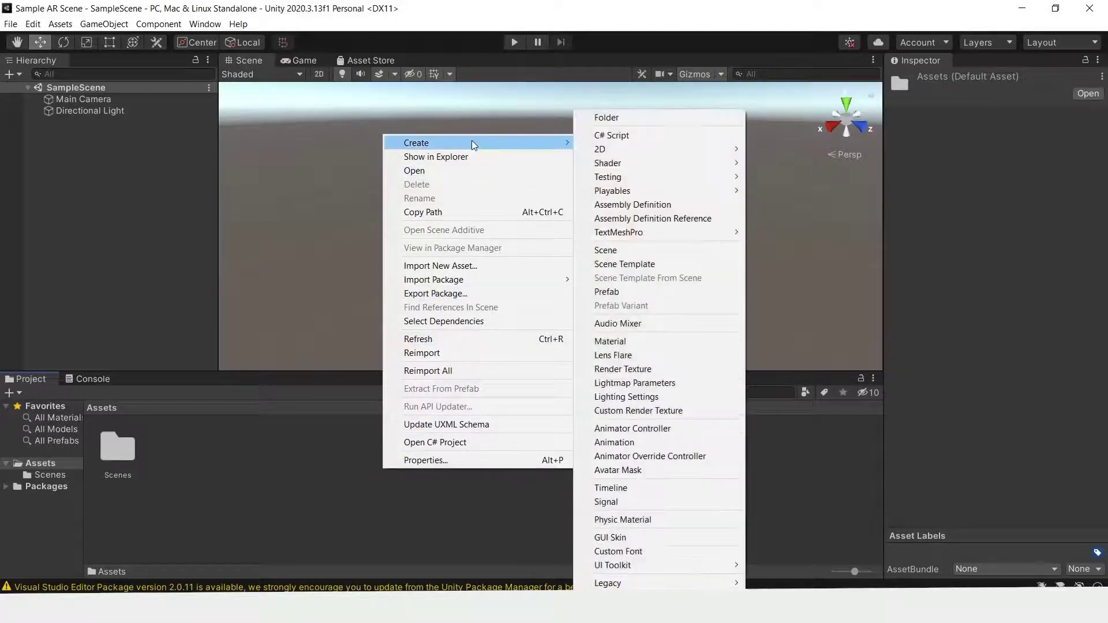
{"action": "left_click", "coordinate": [614, 138]}
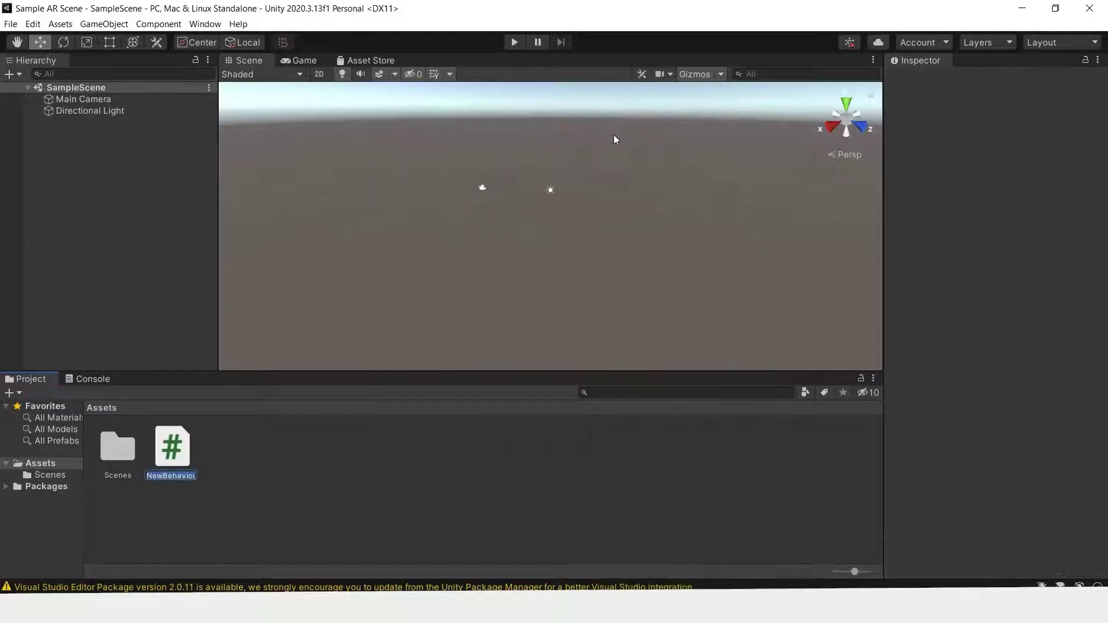
{"action": "type", "text": "TestScript"}
{"action": "key", "text": "Return"}
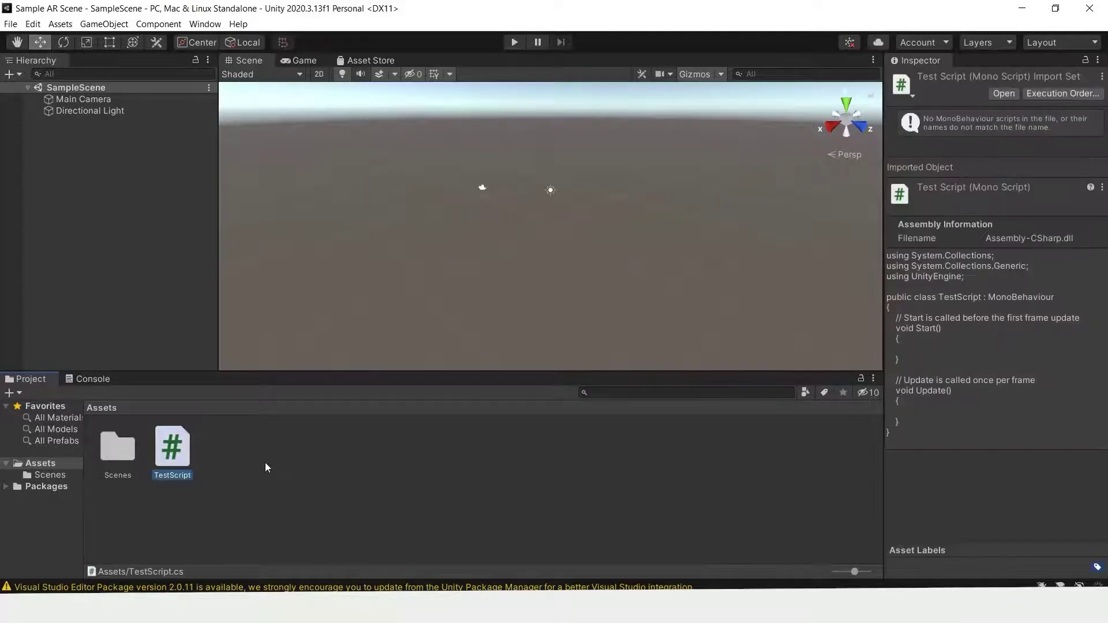
Open TestScript in Visual Studio, try code completion with "public GameObject" inside the class, and close it without saving
{"action": "double_click", "coordinate": [174, 447]}
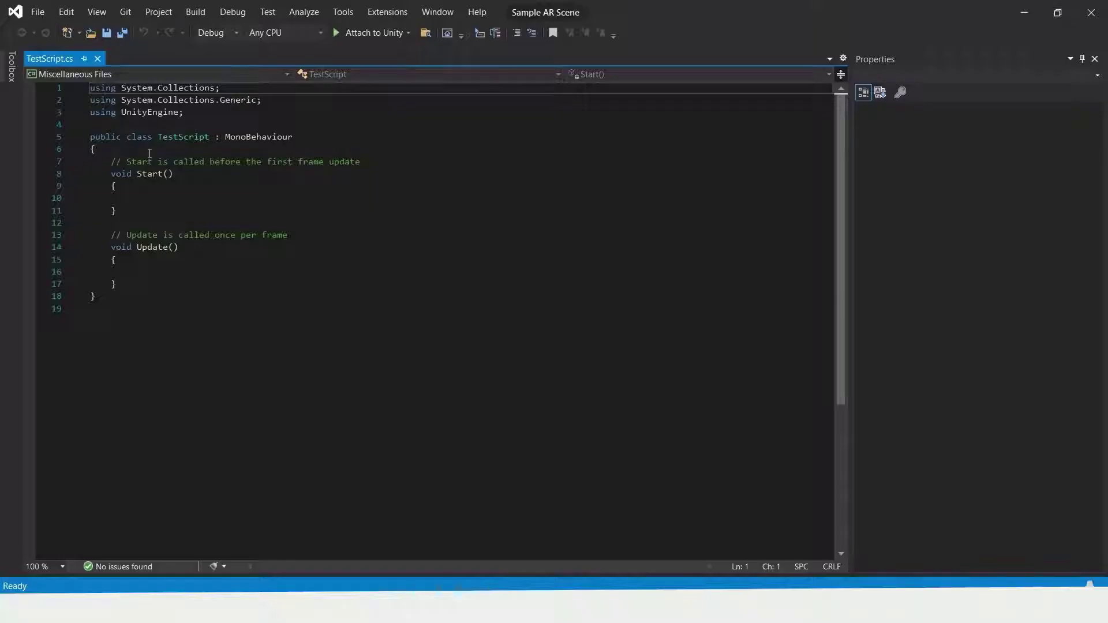
{"action": "left_click", "coordinate": [149, 153]}
{"action": "key", "text": "Return"}
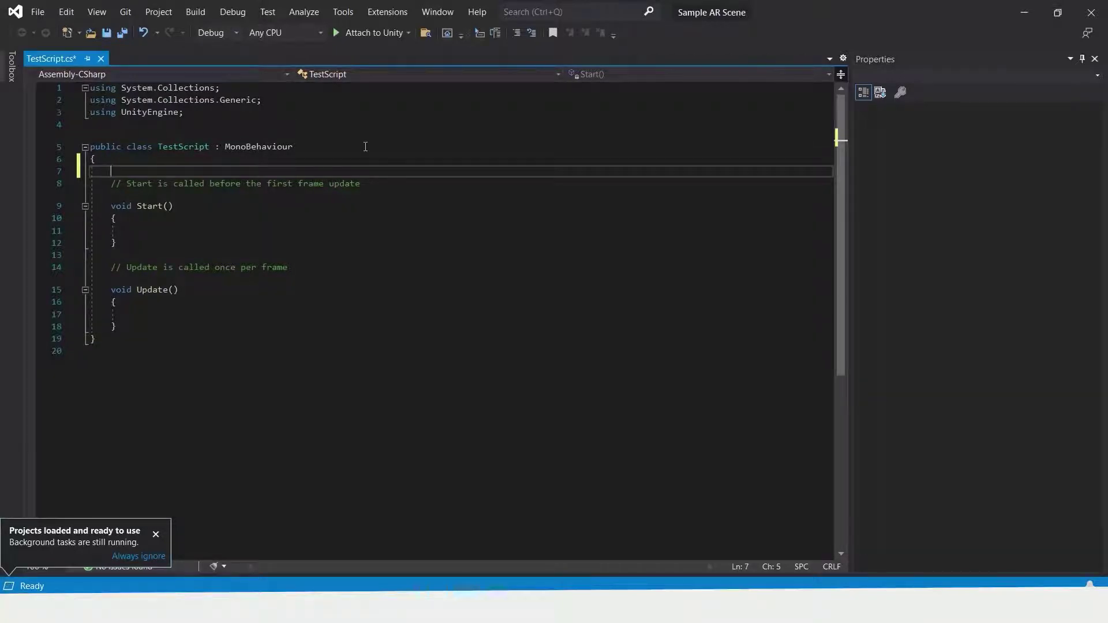
{"action": "type", "text": "public G"}
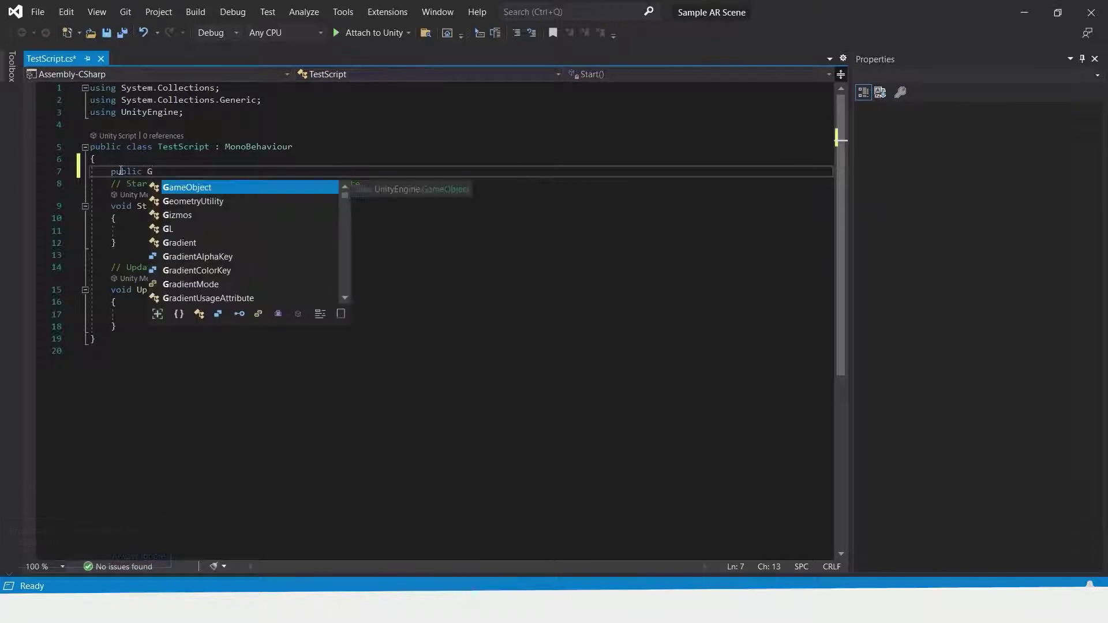
{"action": "key", "text": "Tab"}
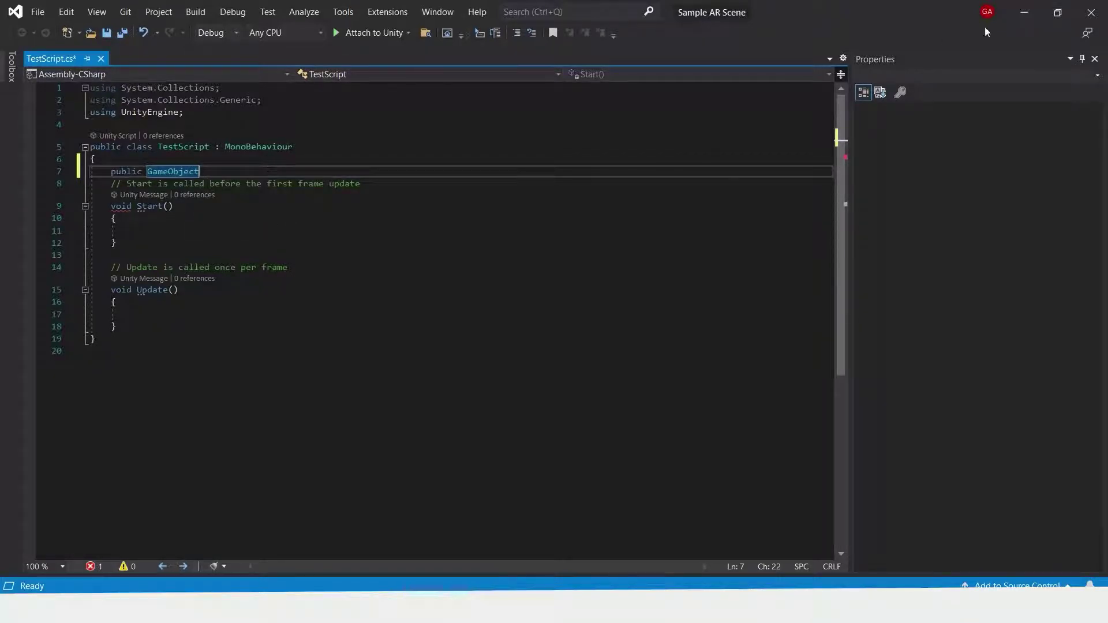
{"action": "left_click", "coordinate": [1091, 7]}
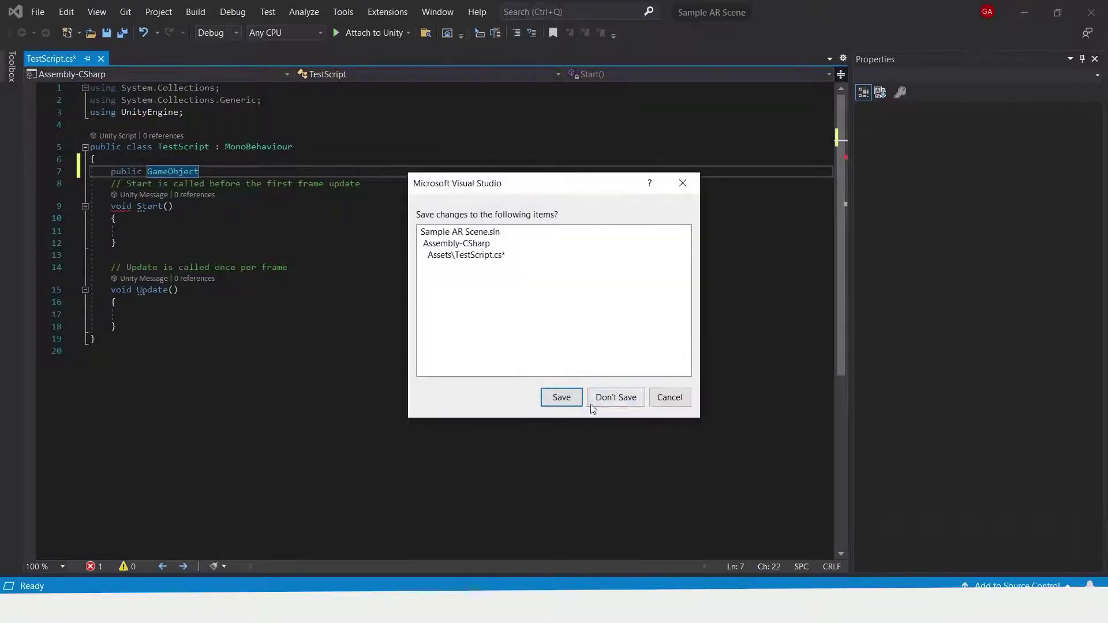
{"action": "left_click", "coordinate": [631, 393]}
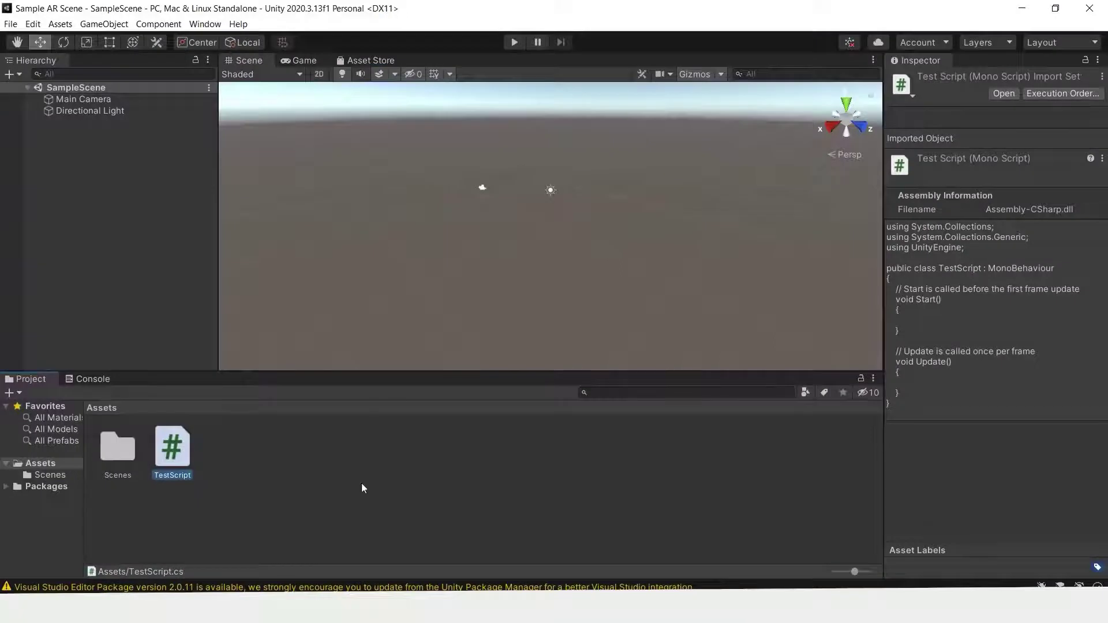
In the External Tools preferences, keep Visual Studio Community 2019 as the external script editor and regenerate the project files
{"action": "left_click", "coordinate": [381, 480]}
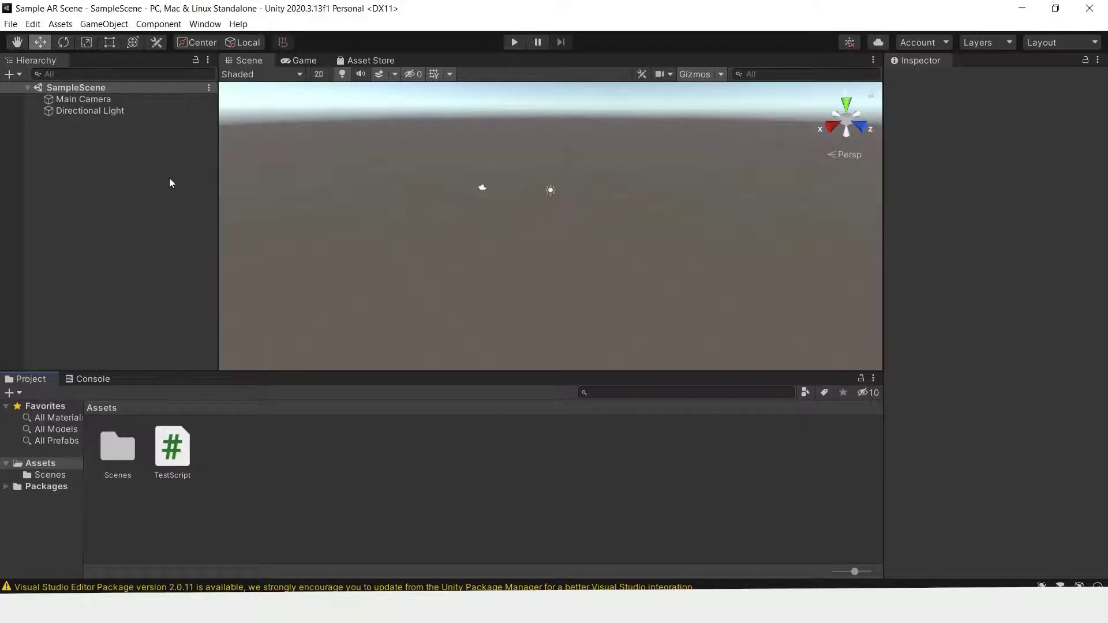
{"action": "left_click", "coordinate": [32, 25]}
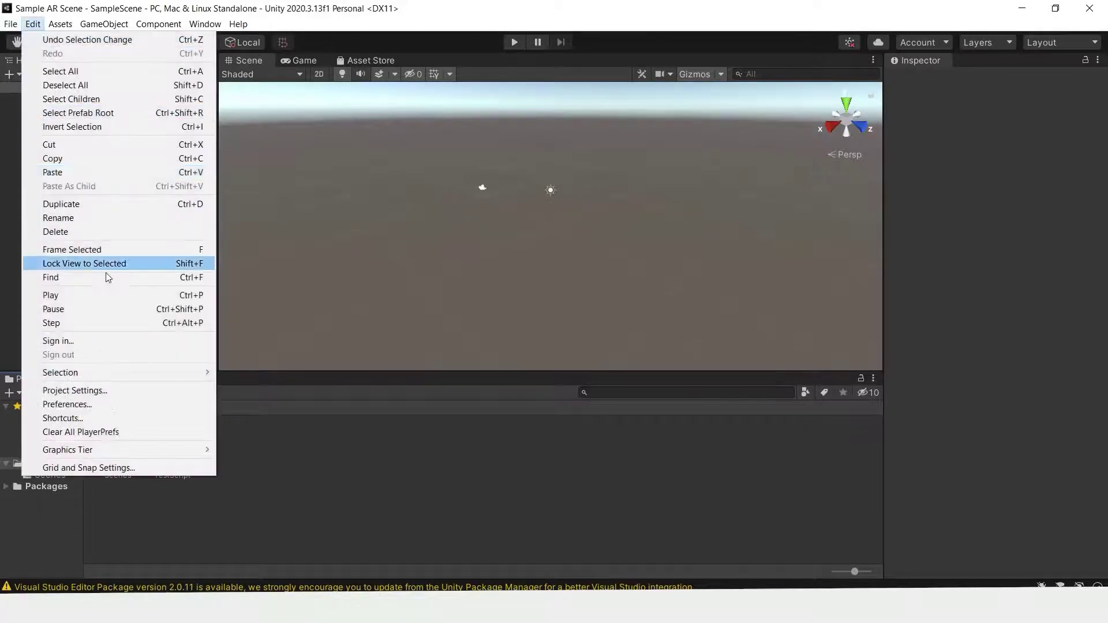
{"action": "left_click", "coordinate": [126, 405]}
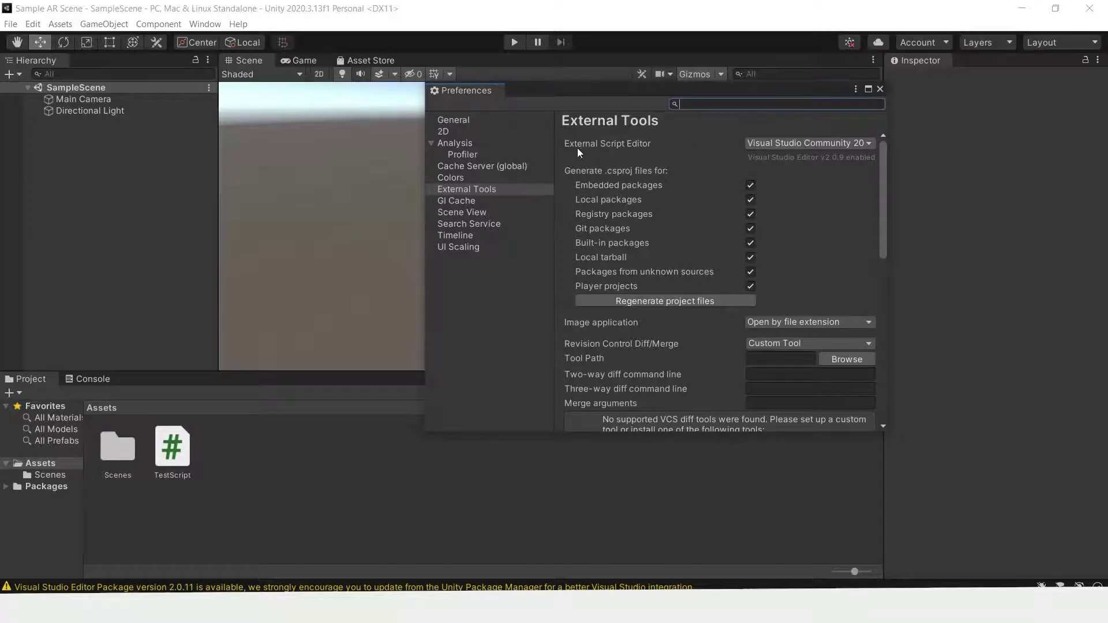
{"action": "left_click", "coordinate": [768, 145]}
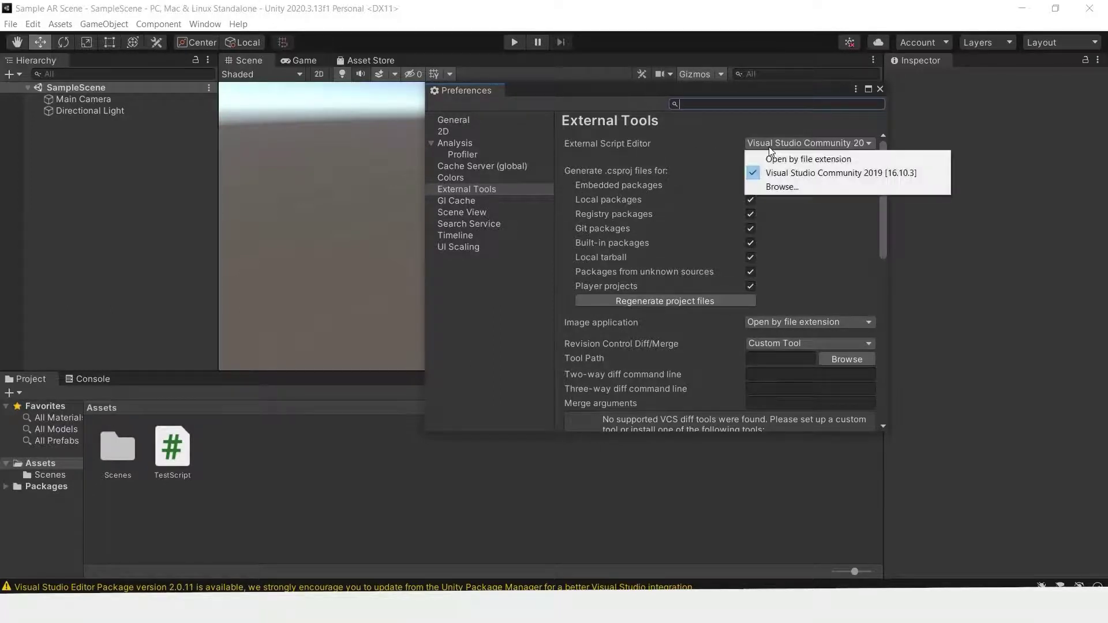
{"action": "left_click", "coordinate": [737, 150]}
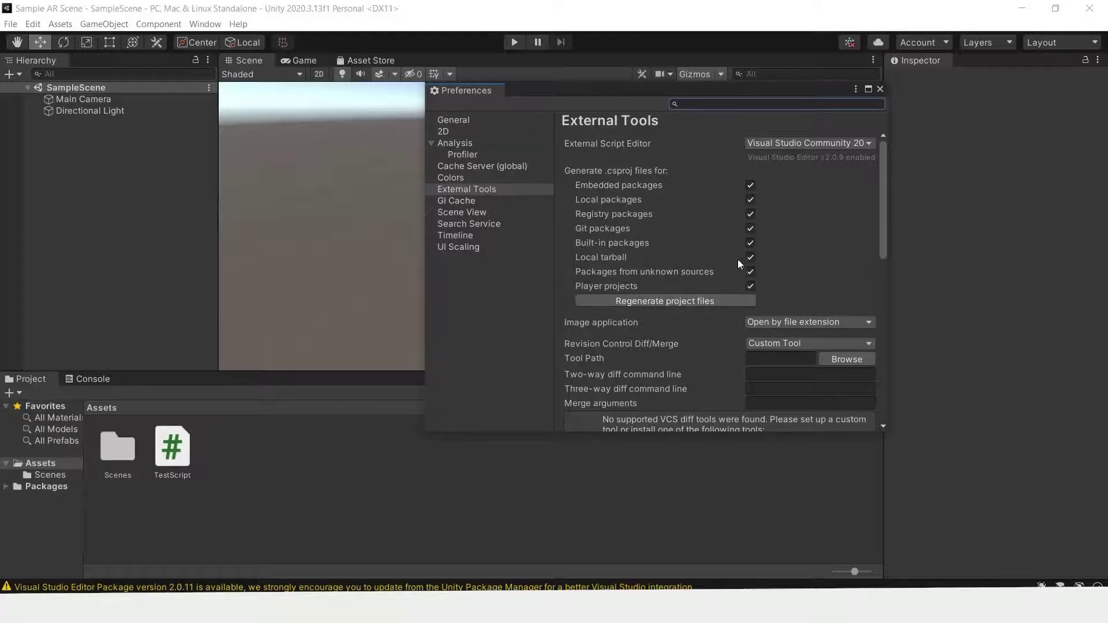
{"action": "left_click", "coordinate": [669, 301]}
{"action": "left_click", "coordinate": [880, 90]}
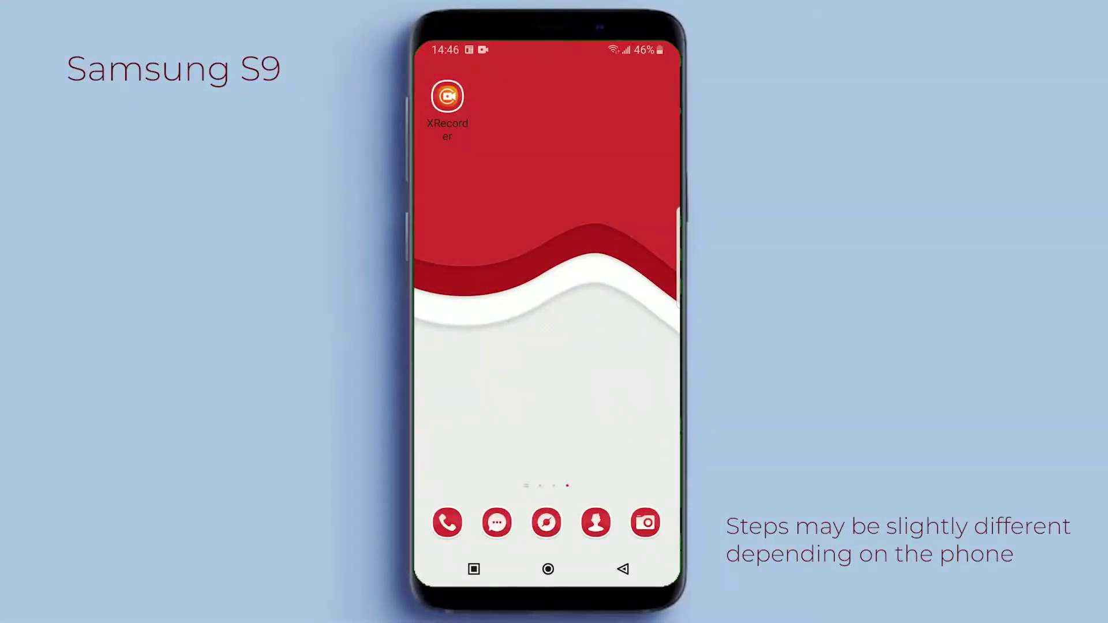
On the Android phone, search the settings for "build" and open the Build number entry in the software information
{"action": "left_click_drag", "start_coordinate": [548, 433], "coordinate": [548, 202]}
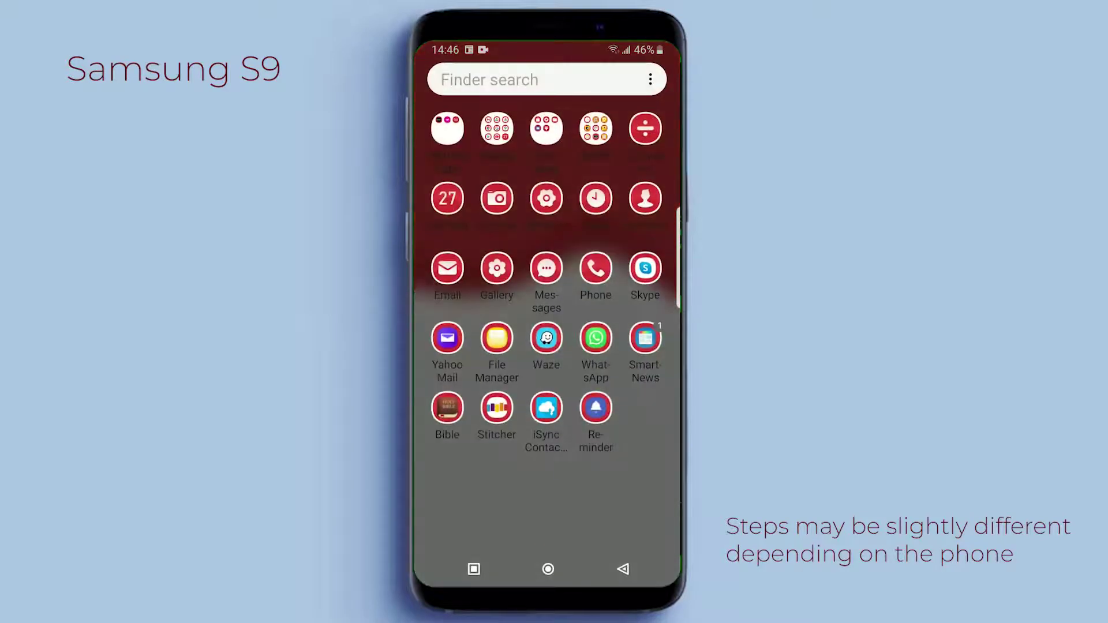
{"action": "left_click", "coordinate": [546, 198]}
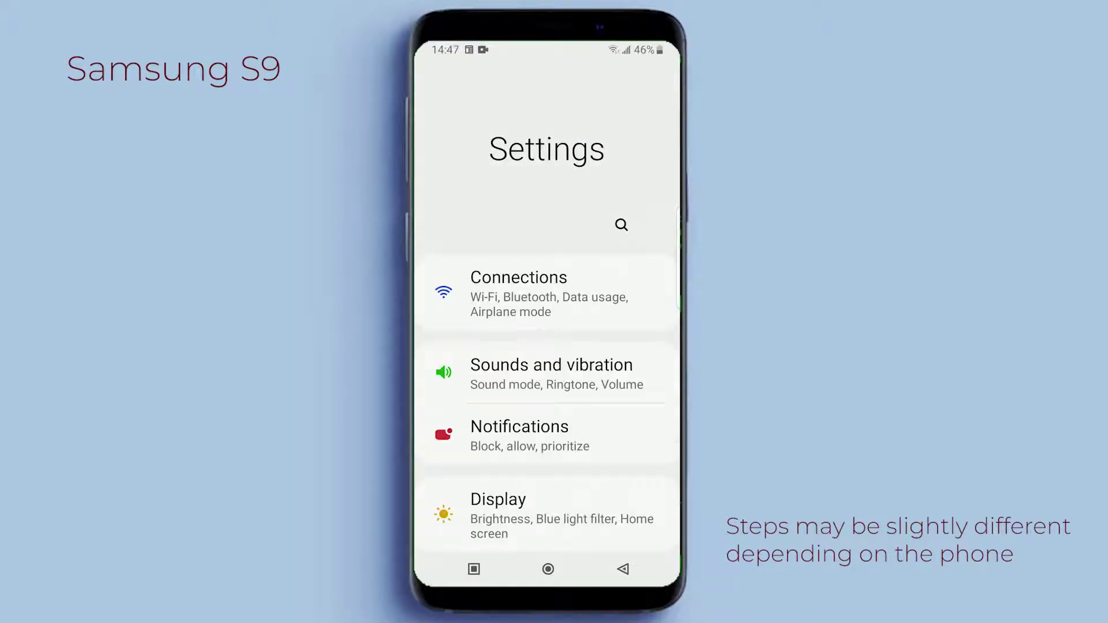
{"action": "left_click", "coordinate": [620, 224]}
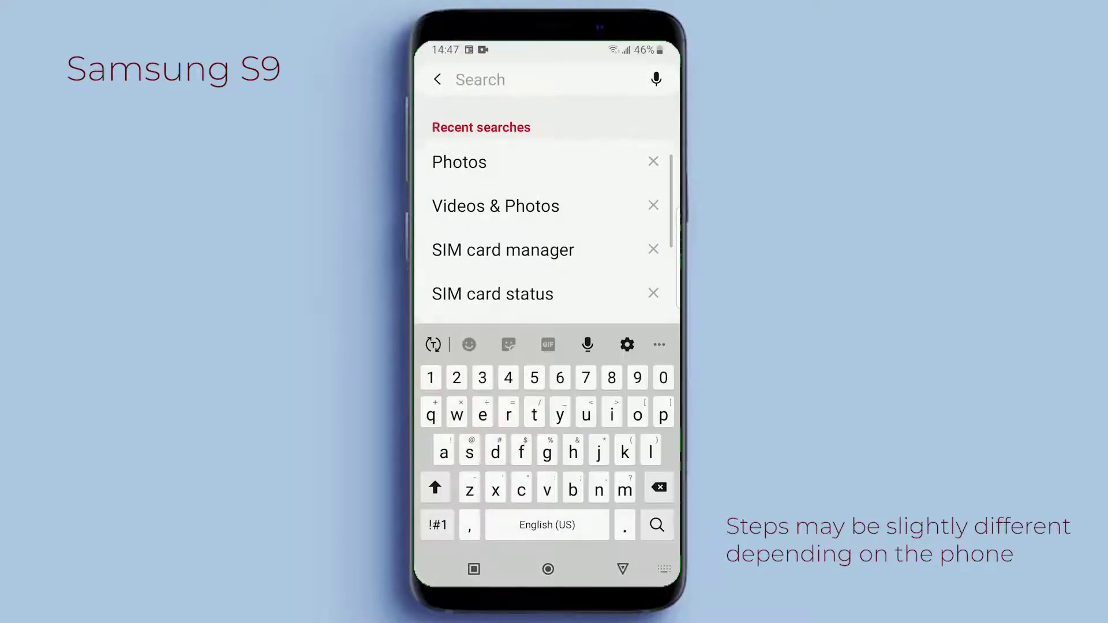
{"action": "type", "text": "build"}
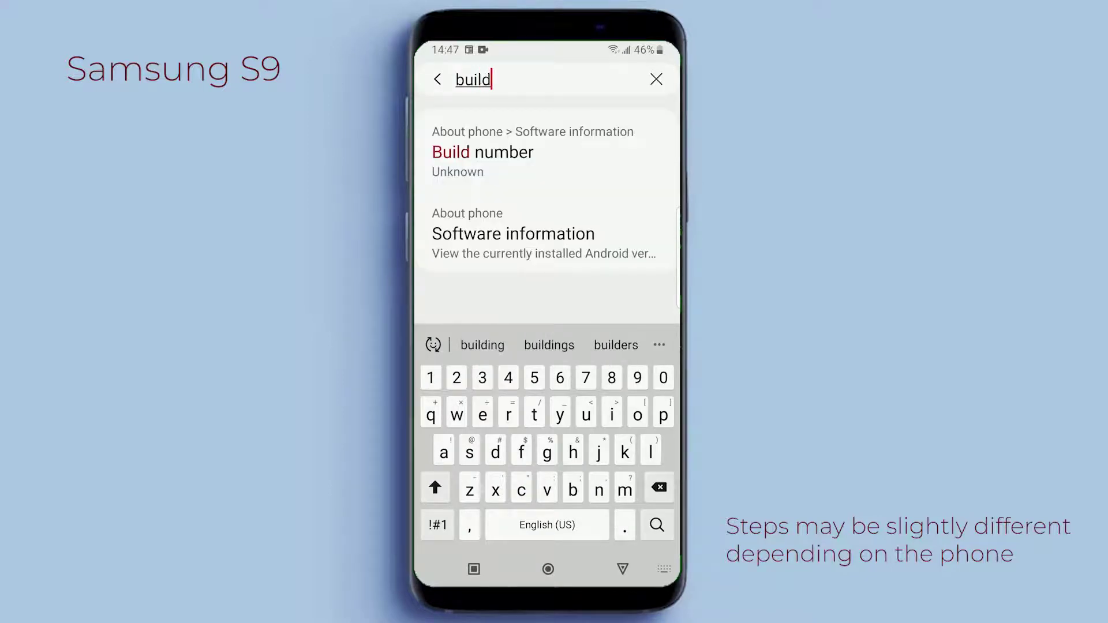
{"action": "left_click", "coordinate": [483, 152]}
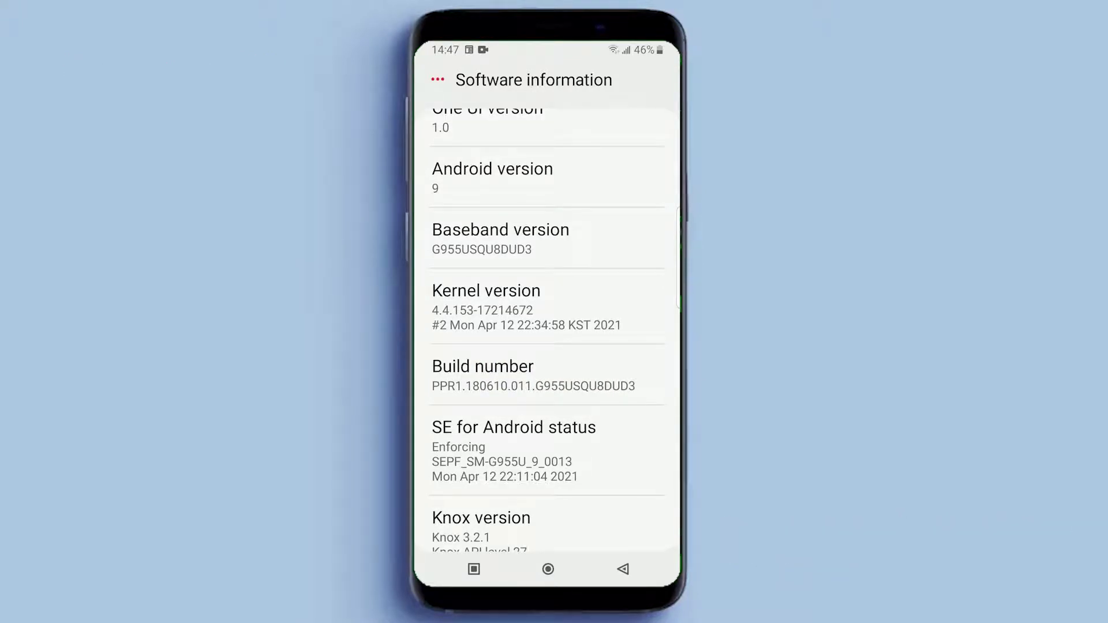
Unlock Developer options on the phone by repeatedly selecting the Build number entry
{"action": "left_click", "coordinate": [519, 375]}
{"action": "left_click", "coordinate": [520, 375]}
{"action": "left_click", "coordinate": [520, 375]}
{"action": "left_click", "coordinate": [520, 375]}
{"action": "left_click", "coordinate": [519, 375]}
{"action": "left_click", "coordinate": [519, 375]}
{"action": "left_click", "coordinate": [520, 375]}
{"action": "left_click", "coordinate": [519, 375]}
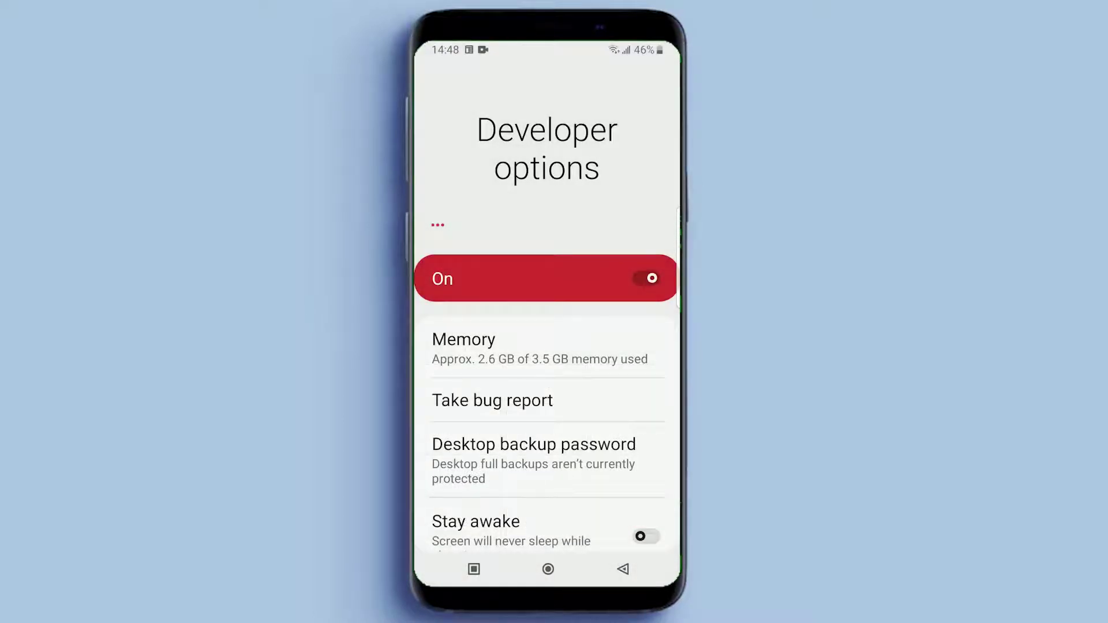
Enable USB debugging in the phone's Developer options and allow it
{"action": "scroll", "coordinate": [547, 357], "scroll_direction": "down", "scroll_amount": 15}
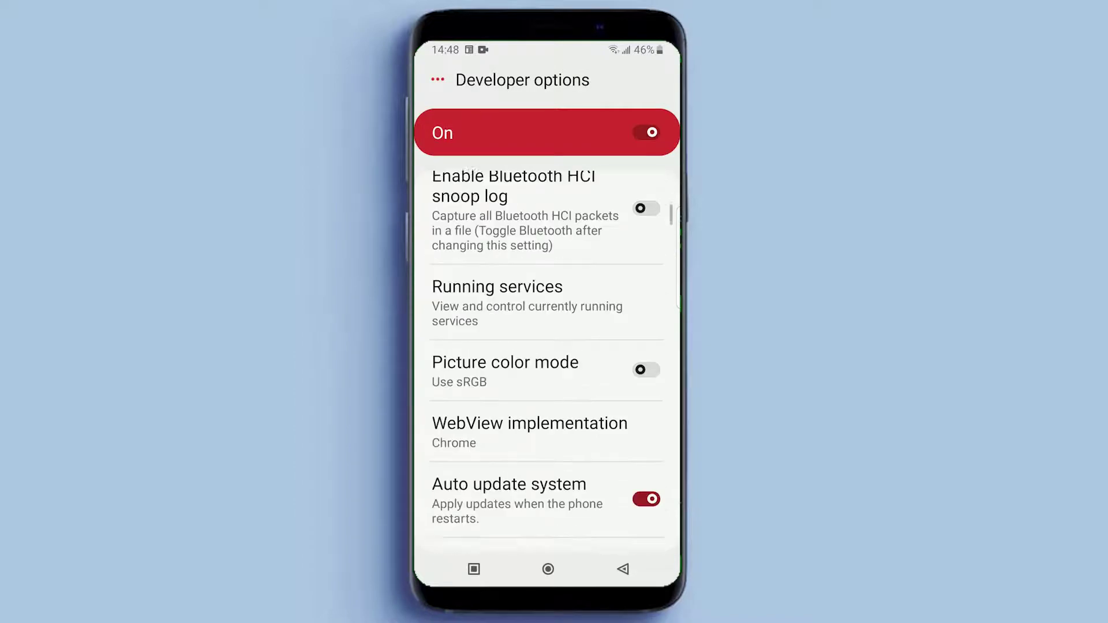
{"action": "scroll", "coordinate": [547, 358], "scroll_direction": "up", "scroll_amount": 2}
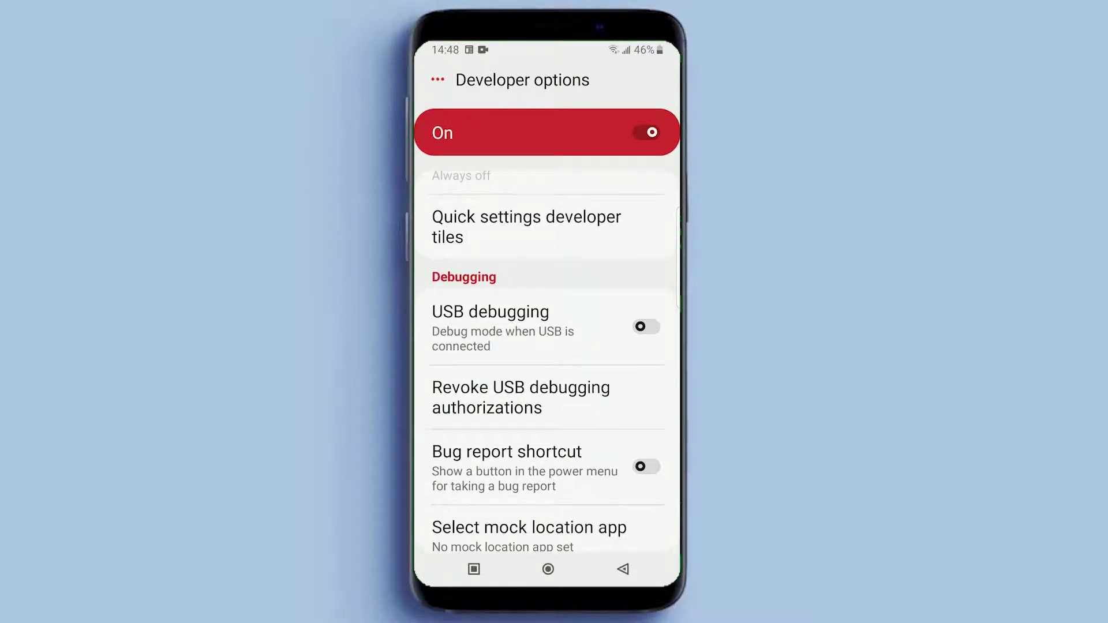
{"action": "left_click", "coordinate": [645, 326]}
{"action": "left_click", "coordinate": [610, 513]}
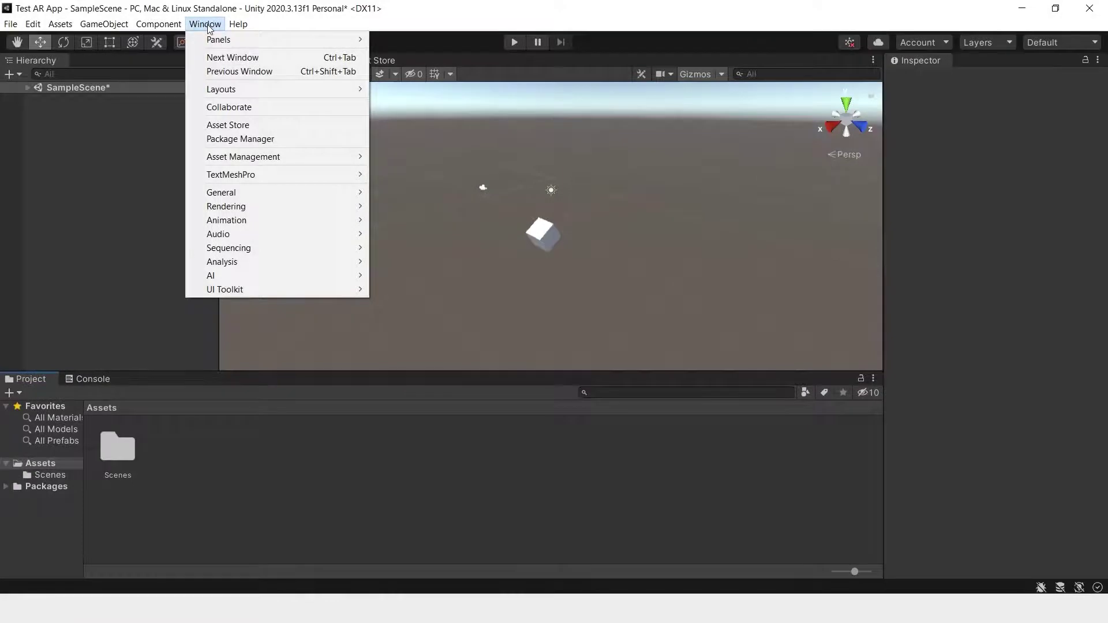
In Unity, create a new Lighting Settings asset for the scene and turn on Auto Generate lighting
{"action": "mouse_move", "coordinate": [233, 205]}
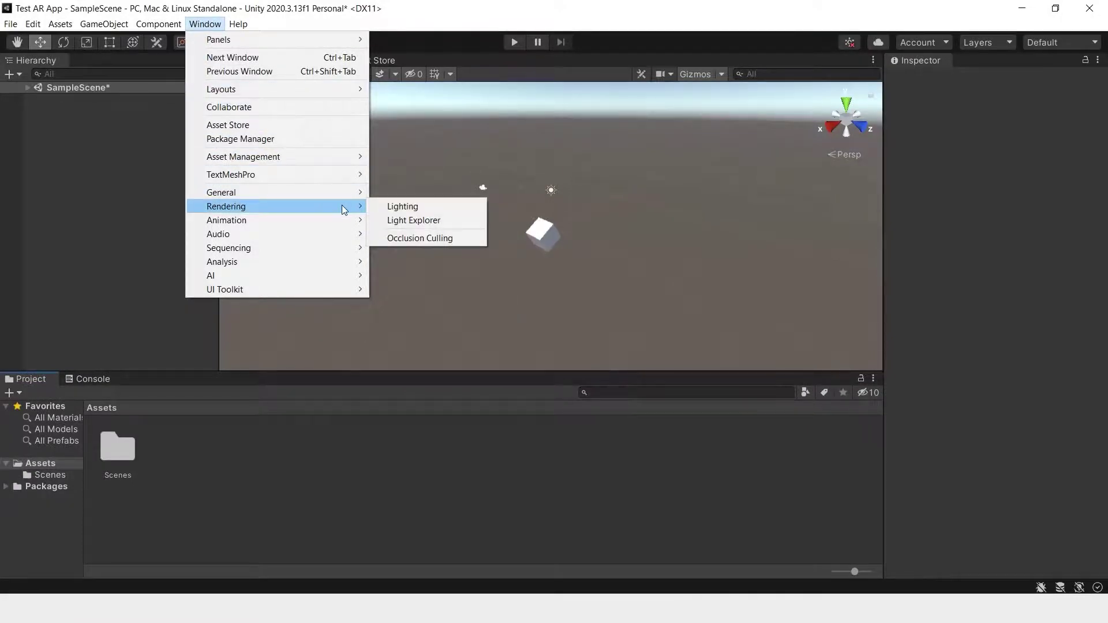
{"action": "left_click", "coordinate": [403, 206]}
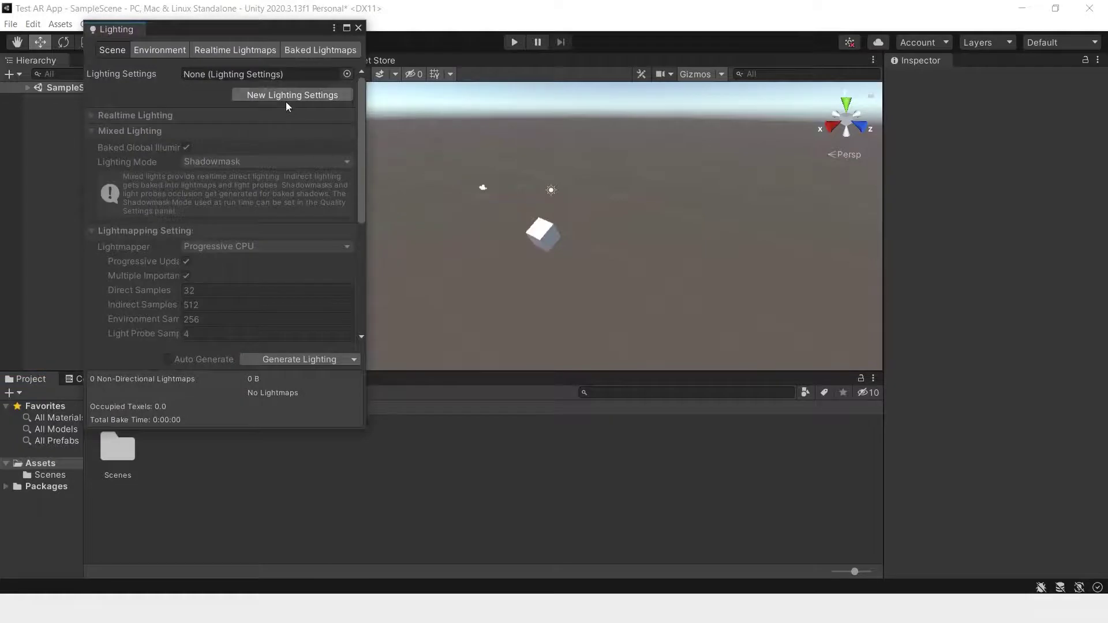
{"action": "left_click", "coordinate": [270, 97]}
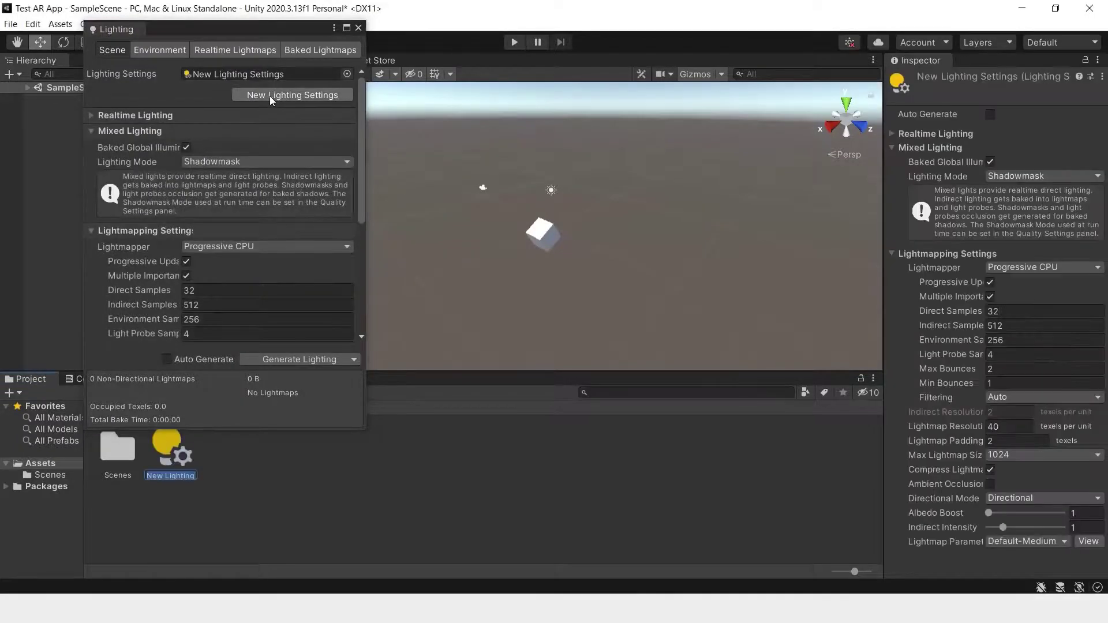
{"action": "left_click", "coordinate": [168, 360]}
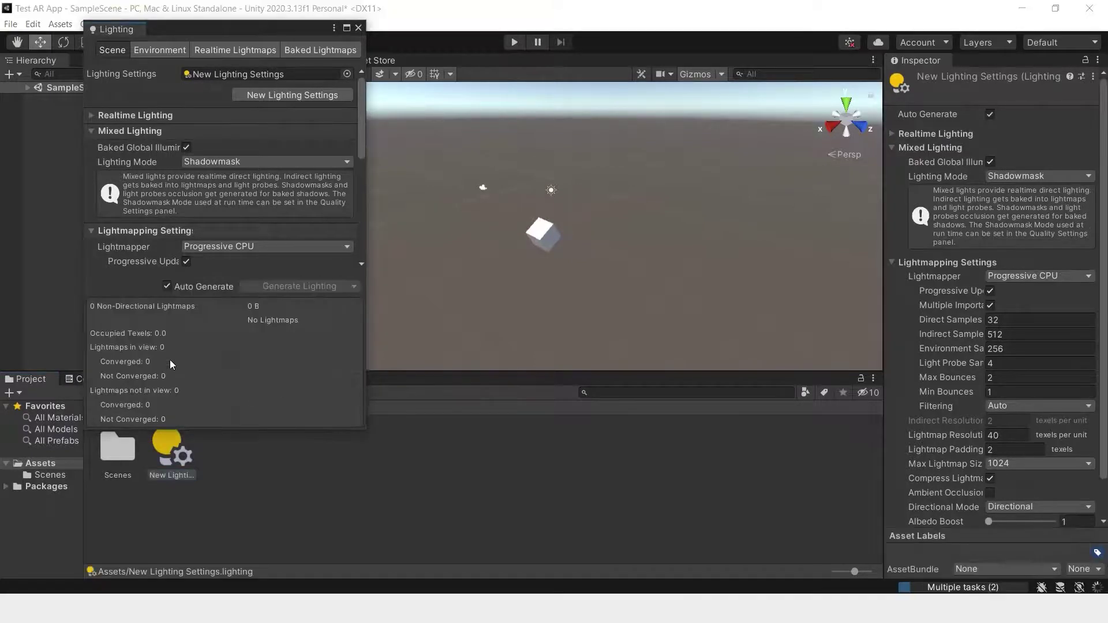
{"action": "left_click", "coordinate": [550, 450]}
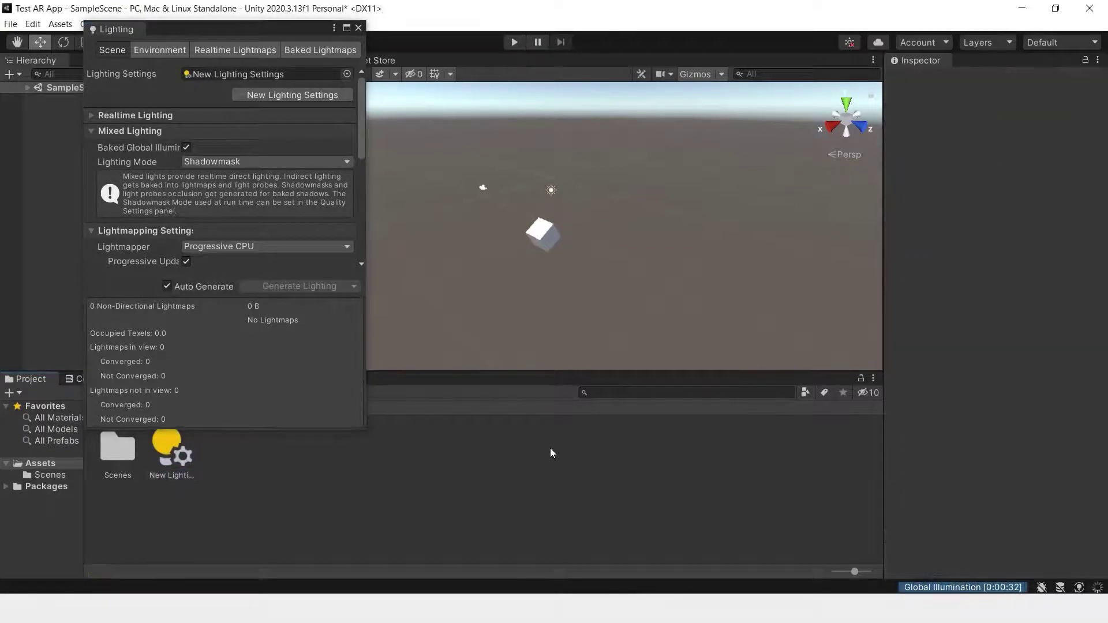
{"action": "left_click", "coordinate": [359, 27]}
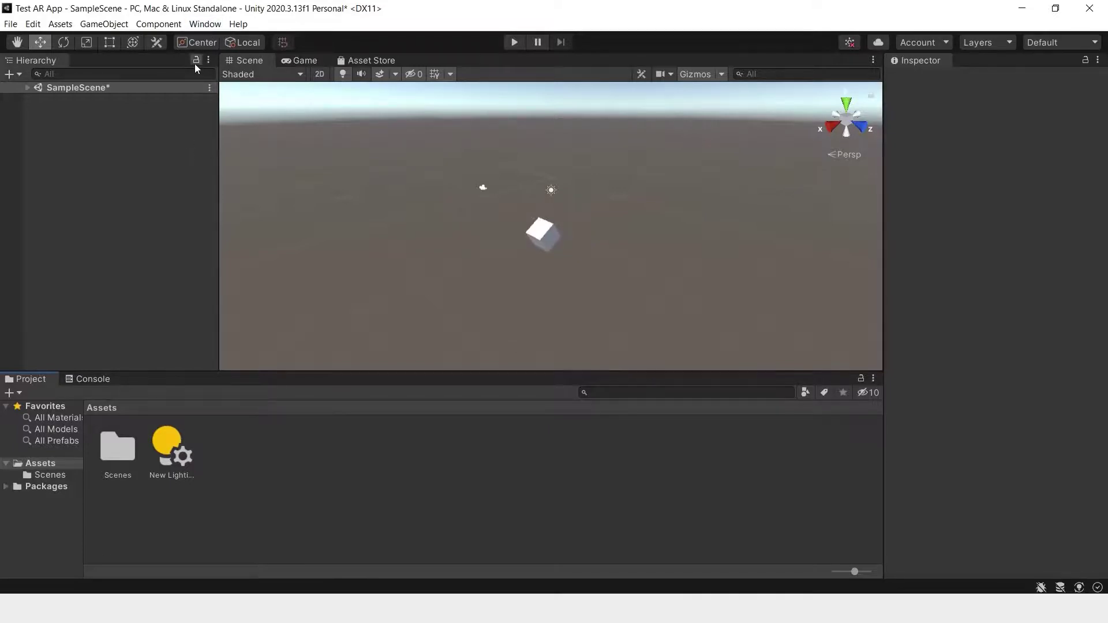
Install the AR Foundation 4.1.7 package from the Unity Registry in the Package Manager
{"action": "left_click", "coordinate": [205, 23]}
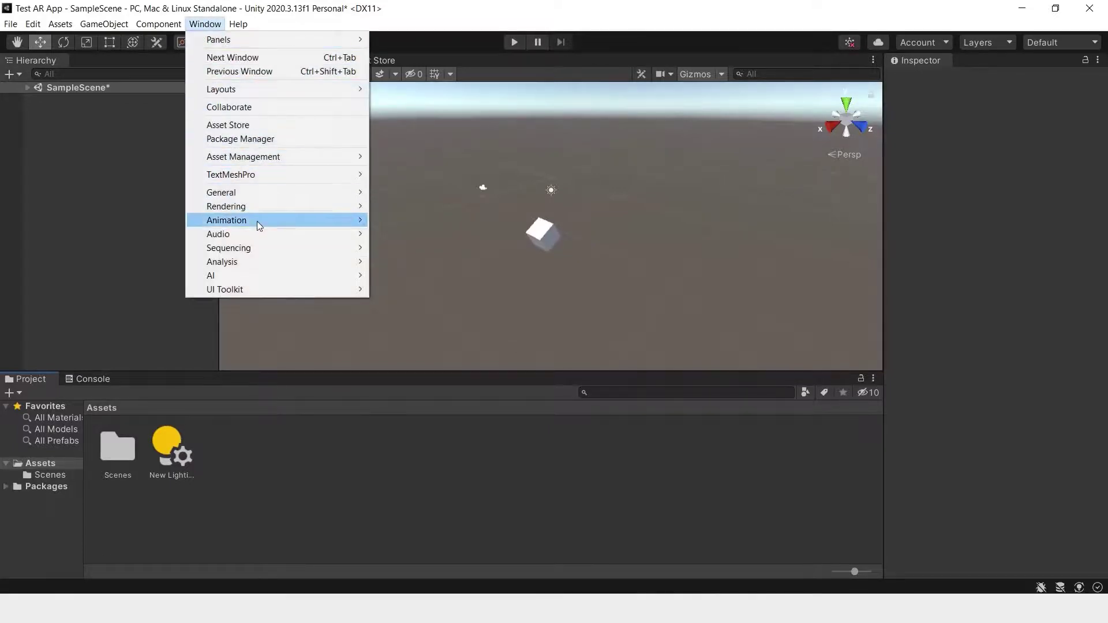
{"action": "left_click", "coordinate": [259, 139]}
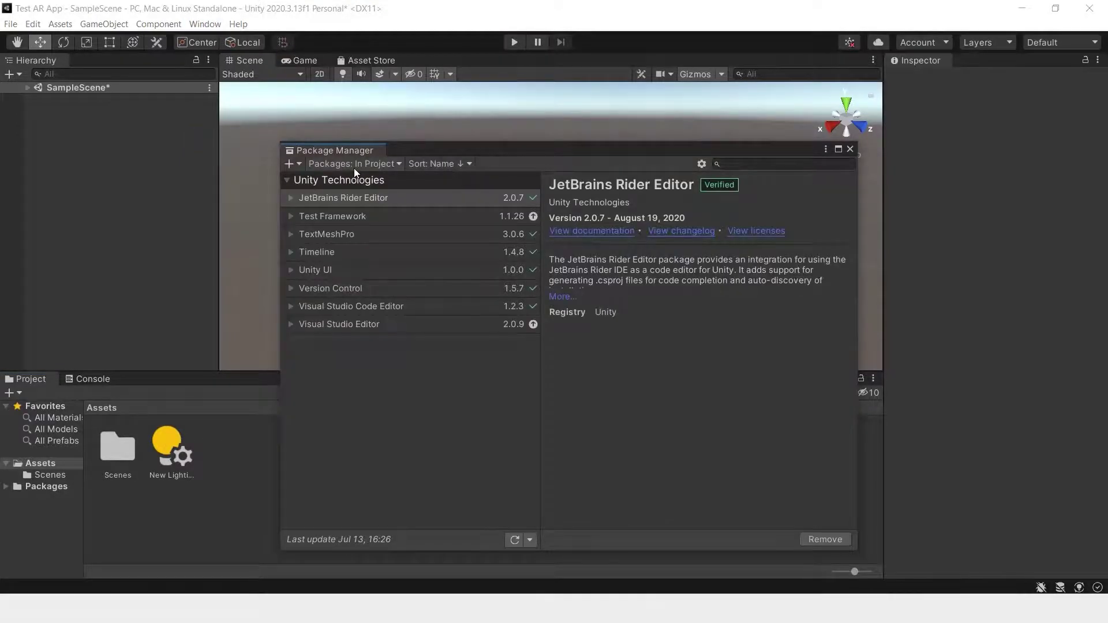
{"action": "left_click", "coordinate": [354, 166]}
{"action": "left_click", "coordinate": [353, 182]}
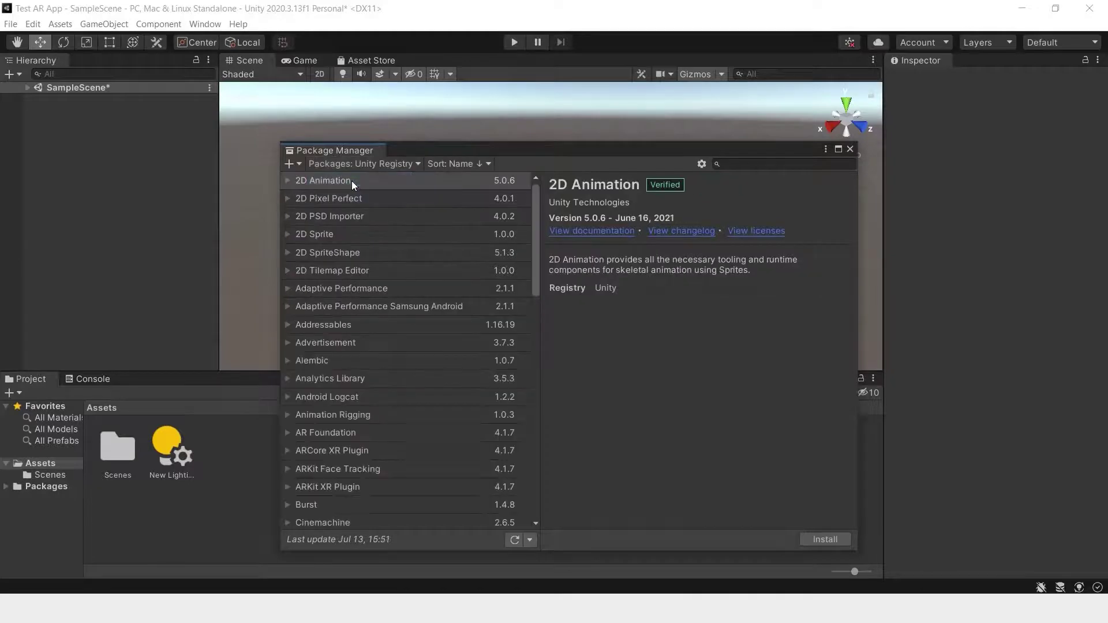
{"action": "scroll", "coordinate": [385, 216], "scroll_direction": "down", "scroll_amount": 6}
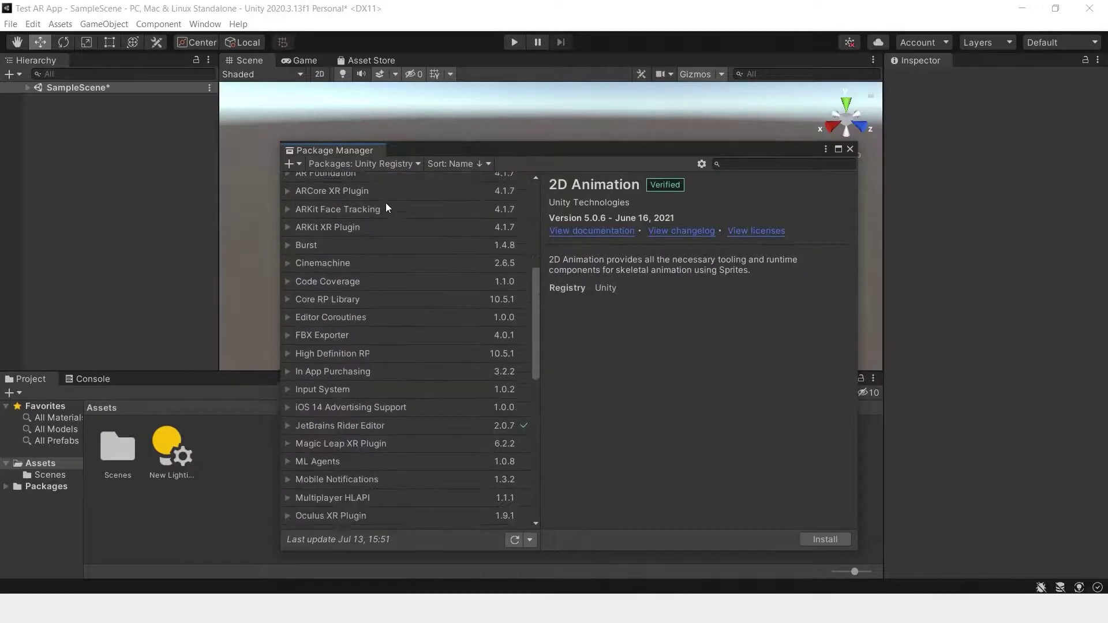
{"action": "scroll", "coordinate": [383, 215], "scroll_direction": "up", "scroll_amount": 6}
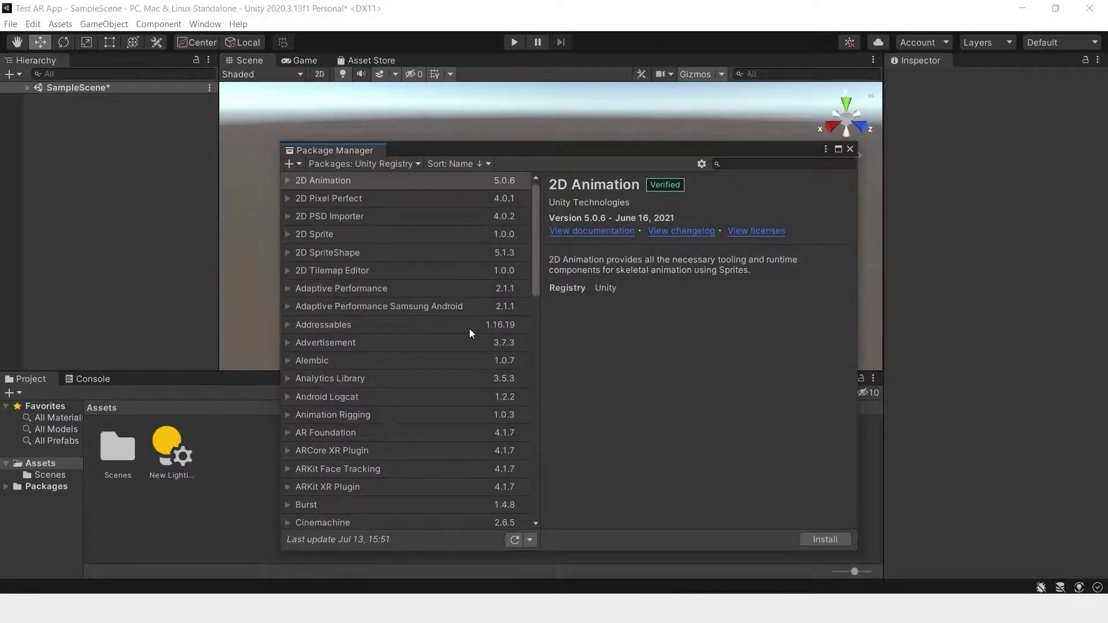
{"action": "scroll", "coordinate": [386, 358], "scroll_direction": "down", "scroll_amount": 3}
{"action": "scroll", "coordinate": [365, 371], "scroll_direction": "down", "scroll_amount": 2}
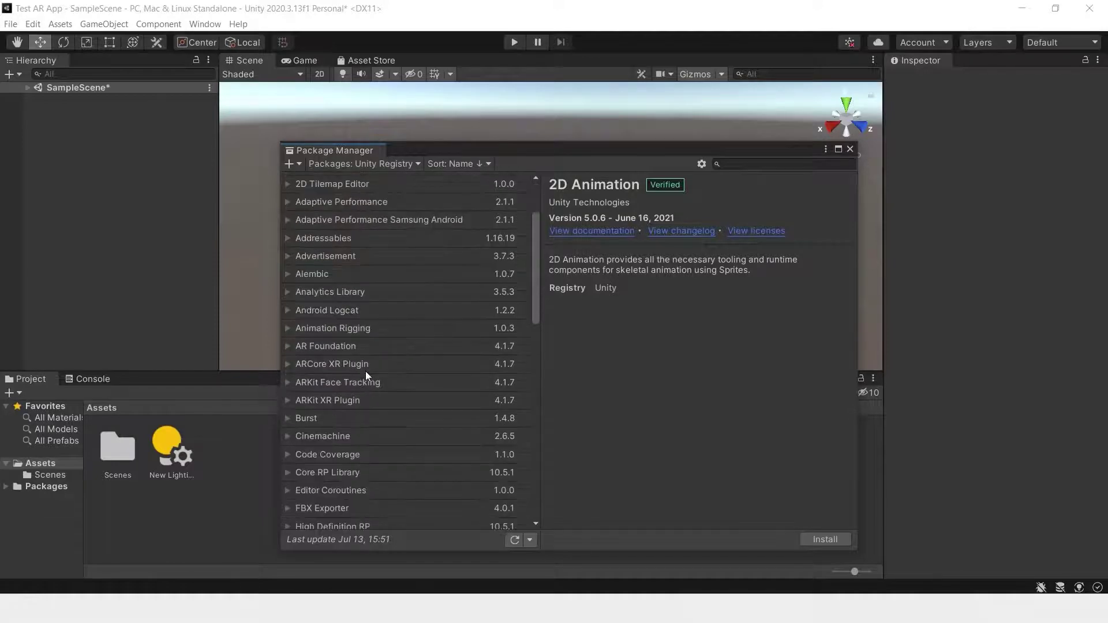
{"action": "left_click", "coordinate": [358, 345]}
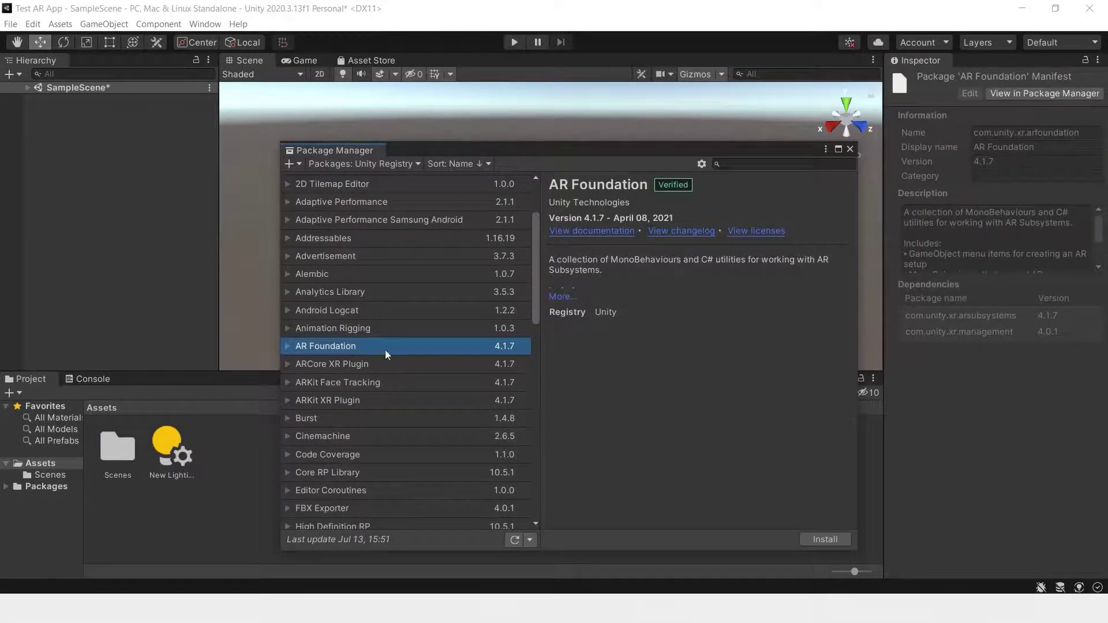
{"action": "left_click", "coordinate": [828, 542]}
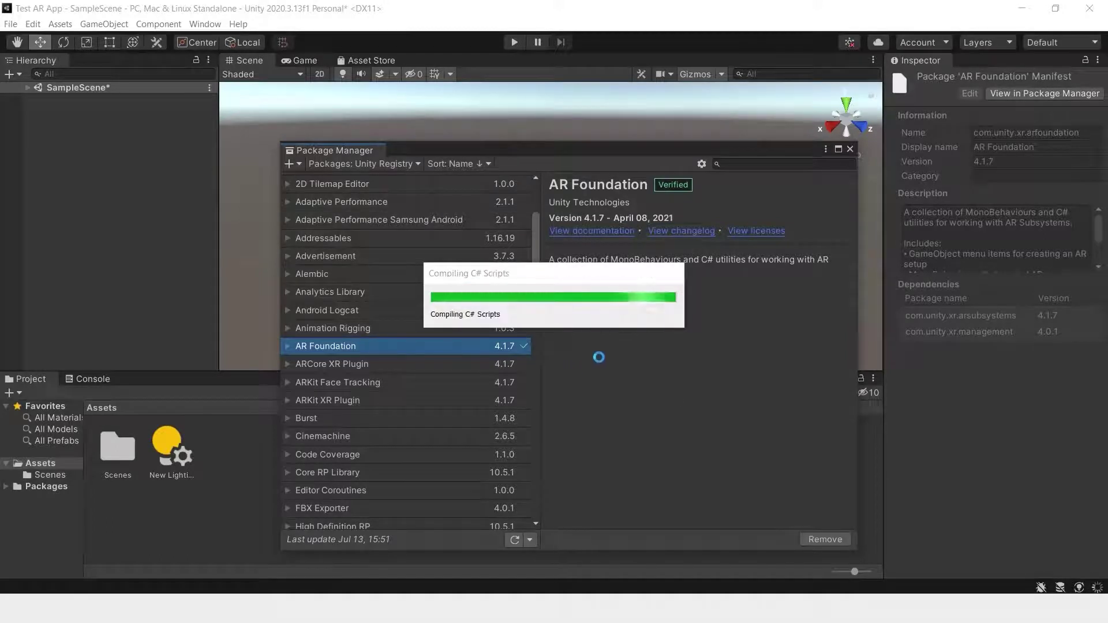
Install the ARCore XR Plugin 4.1.7 package for Android and close the Package Manager
{"action": "left_click", "coordinate": [396, 364]}
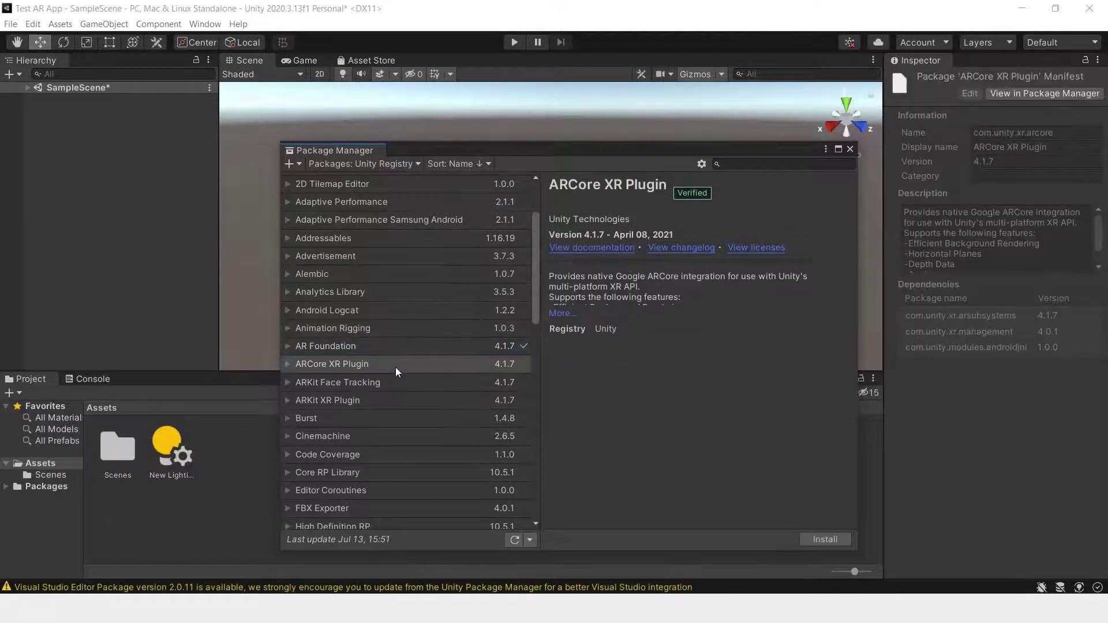
{"action": "left_click", "coordinate": [392, 401]}
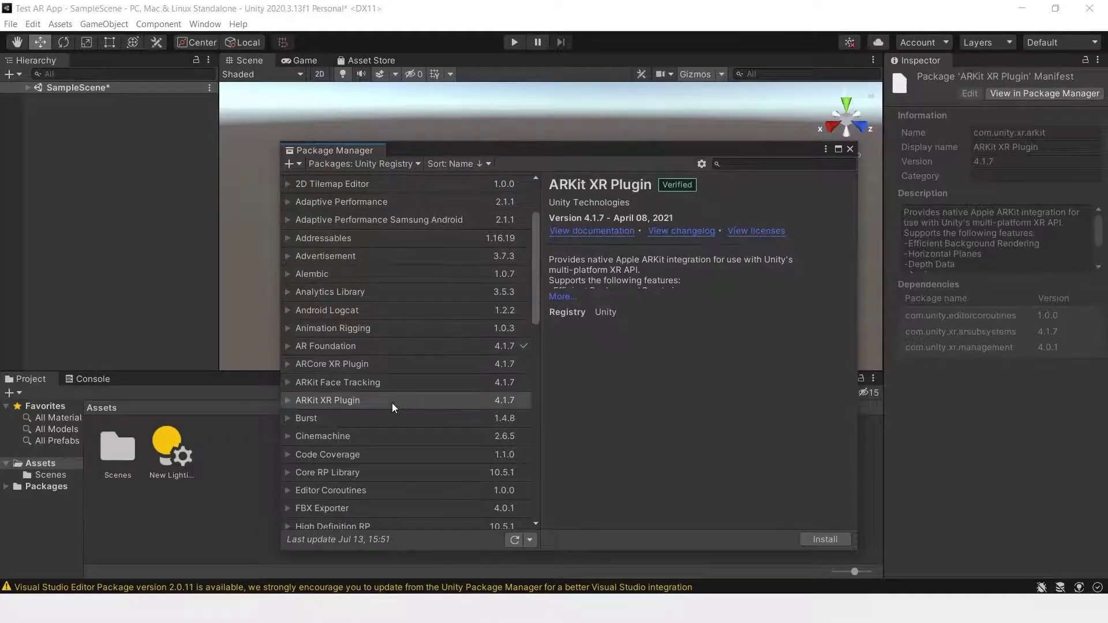
{"action": "left_click", "coordinate": [388, 363]}
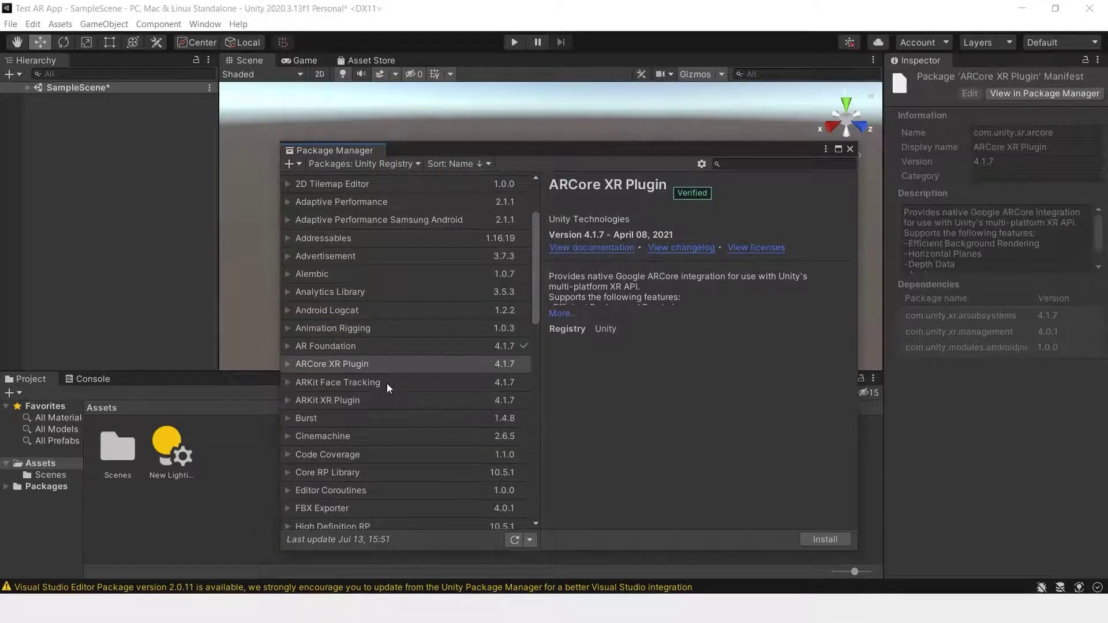
{"action": "left_click", "coordinate": [386, 407]}
{"action": "left_click", "coordinate": [389, 362]}
{"action": "left_click", "coordinate": [825, 540]}
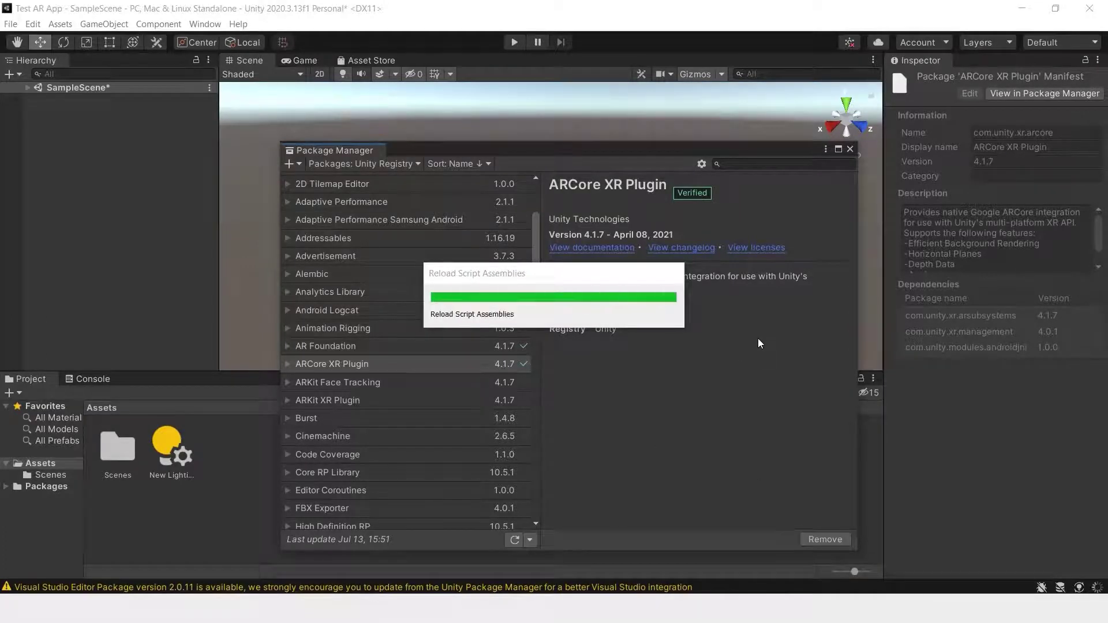
{"action": "left_click", "coordinate": [851, 150]}
Add an AR Session Origin and an AR Session object to SampleScene
{"action": "left_click", "coordinate": [27, 88]}
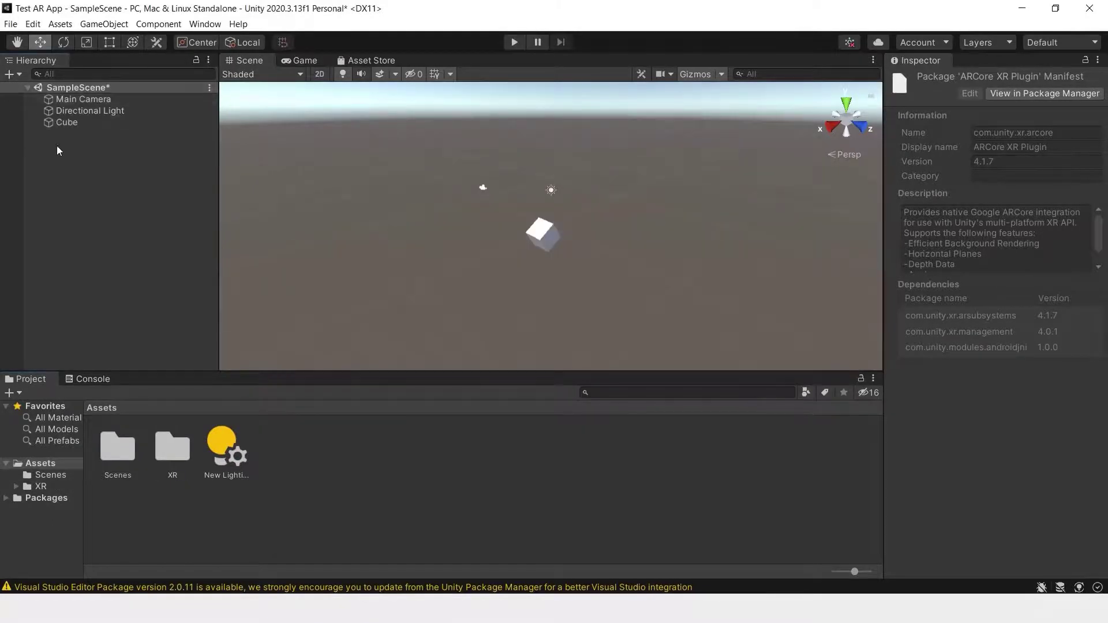
{"action": "right_click", "coordinate": [92, 178]}
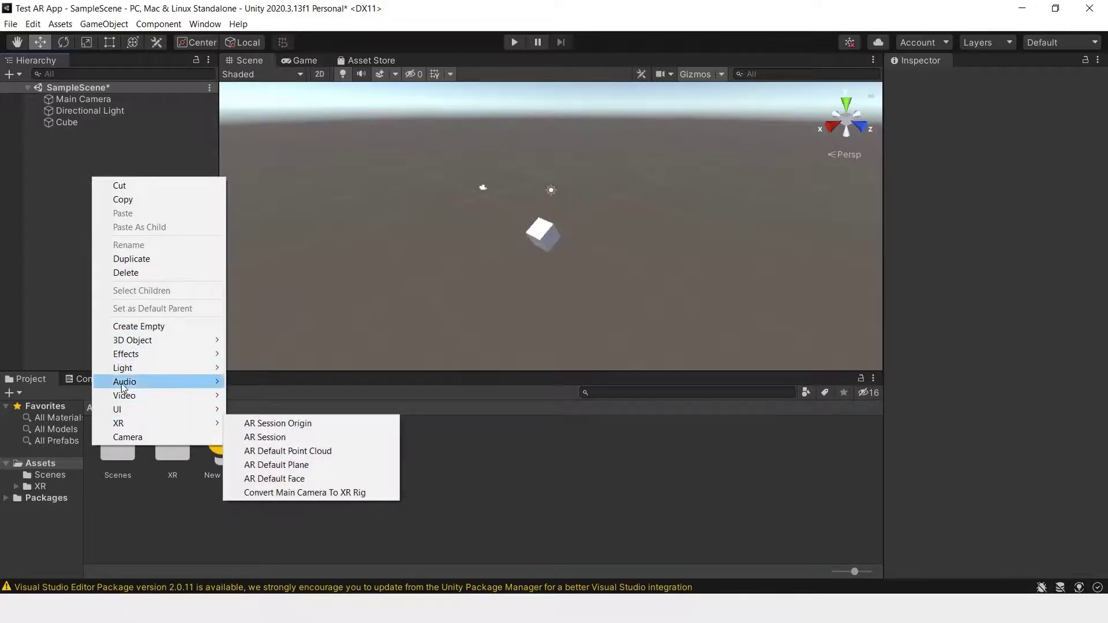
{"action": "mouse_move", "coordinate": [125, 430]}
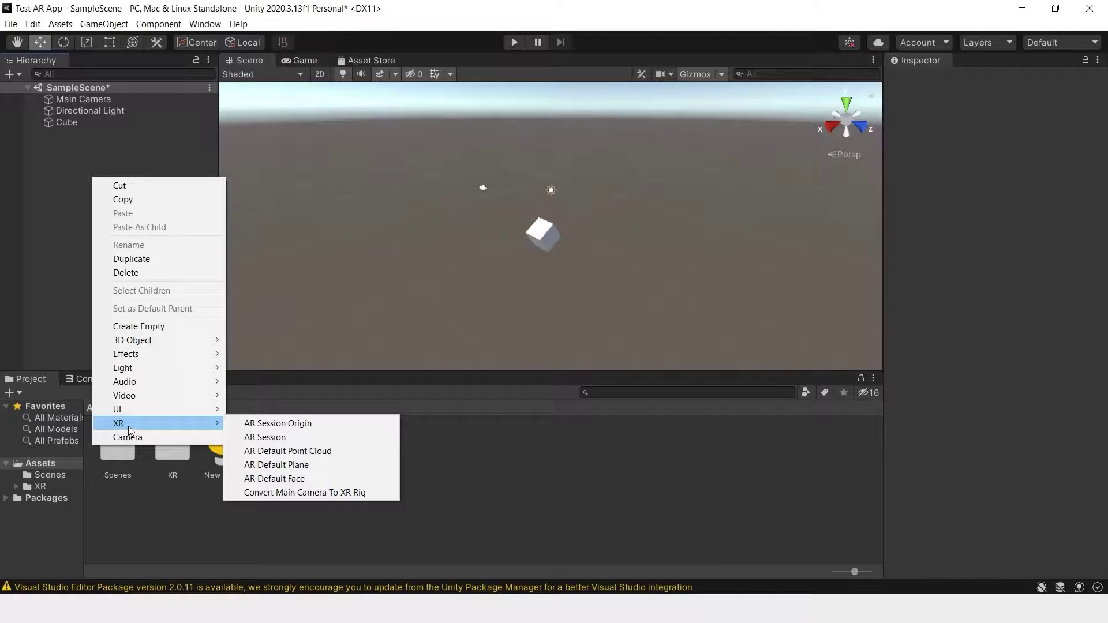
{"action": "left_click", "coordinate": [276, 425]}
{"action": "right_click", "coordinate": [66, 185]}
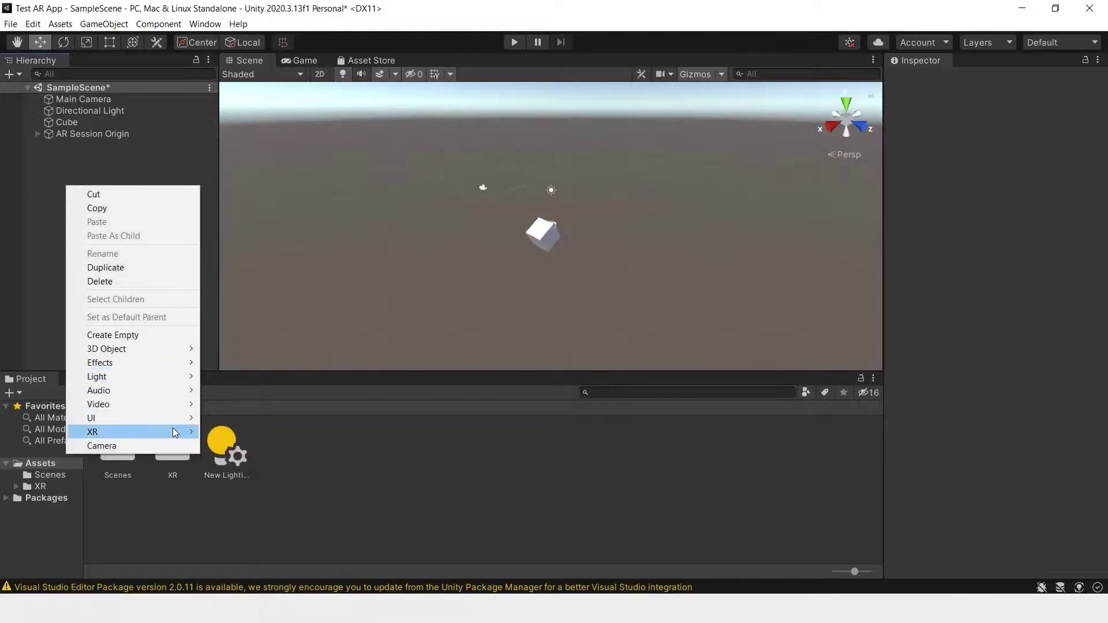
{"action": "mouse_move", "coordinate": [175, 434]}
{"action": "left_click", "coordinate": [265, 445]}
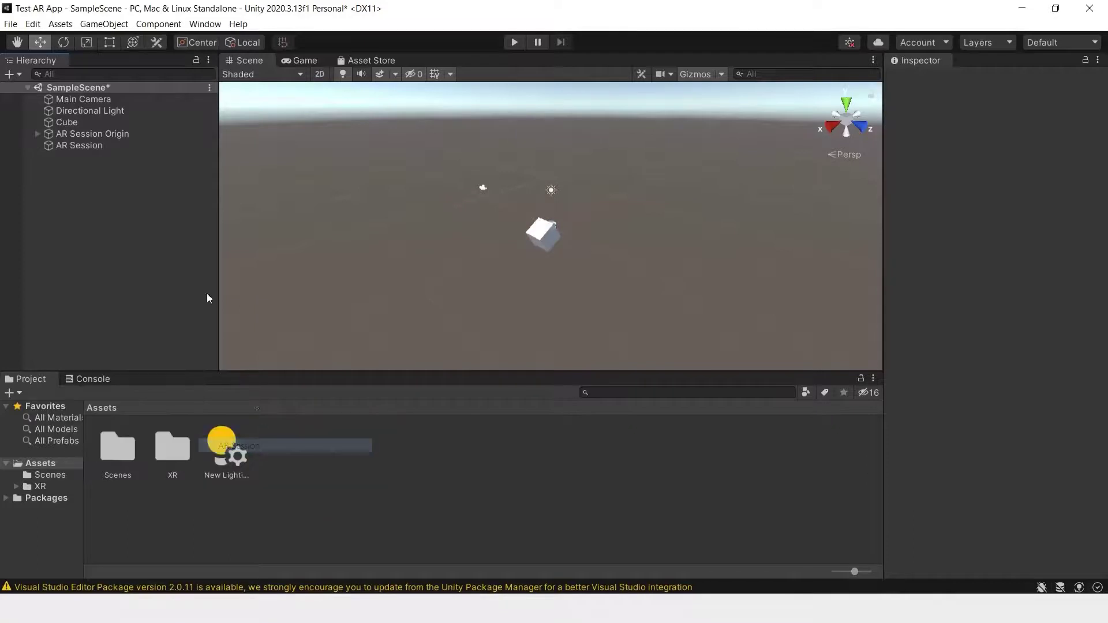
Examine the components of the AR Session Origin and AR Session objects
{"action": "left_click", "coordinate": [55, 133]}
{"action": "left_click", "coordinate": [58, 145]}
{"action": "left_click", "coordinate": [91, 133]}
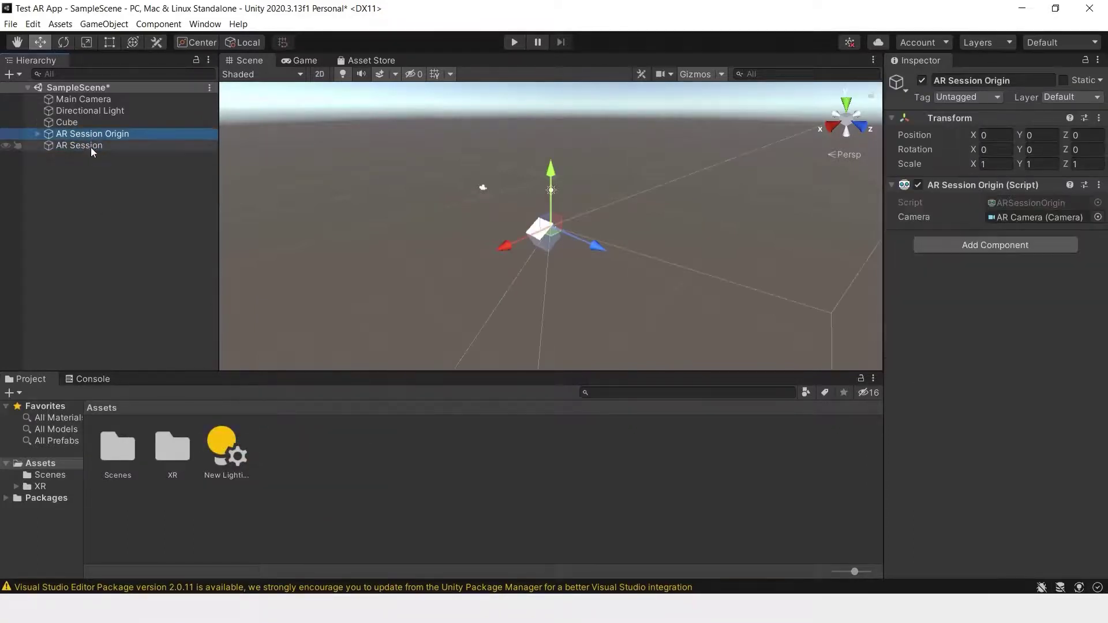
{"action": "left_click", "coordinate": [91, 147]}
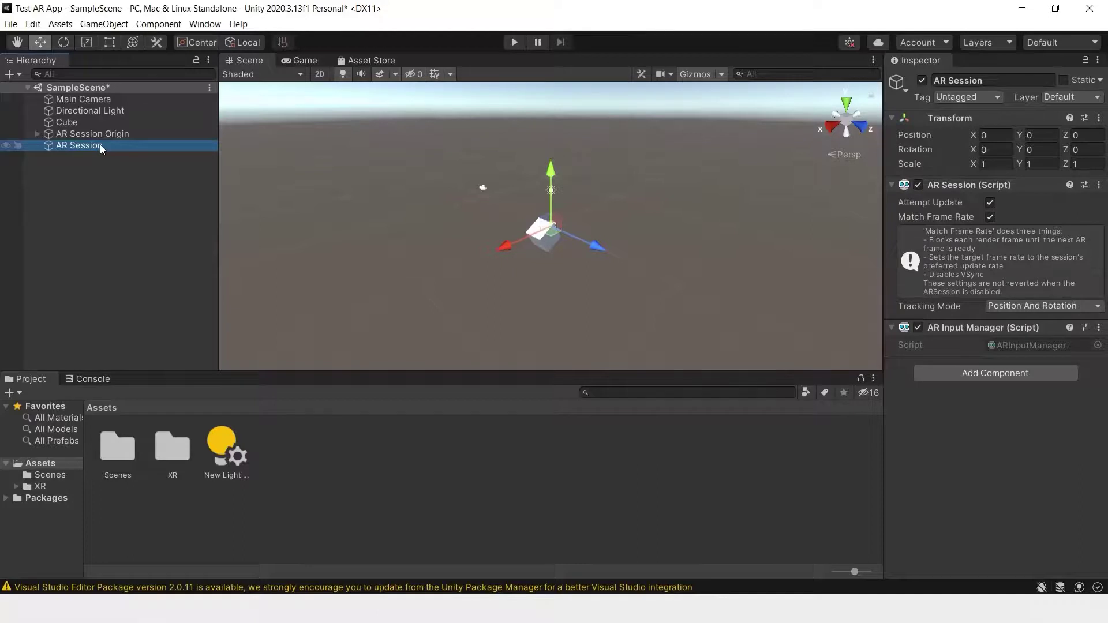
{"action": "left_click", "coordinate": [81, 132]}
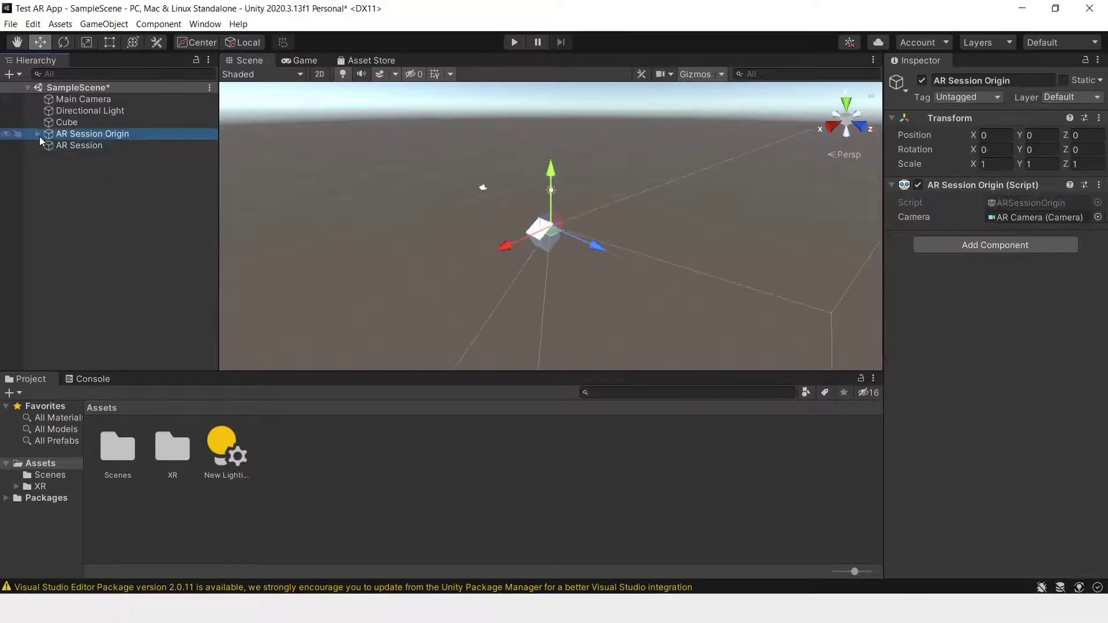
Expand the AR Session Origin and move the Cube forward in front of the AR Camera
{"action": "left_click", "coordinate": [38, 135]}
{"action": "left_click", "coordinate": [86, 145]}
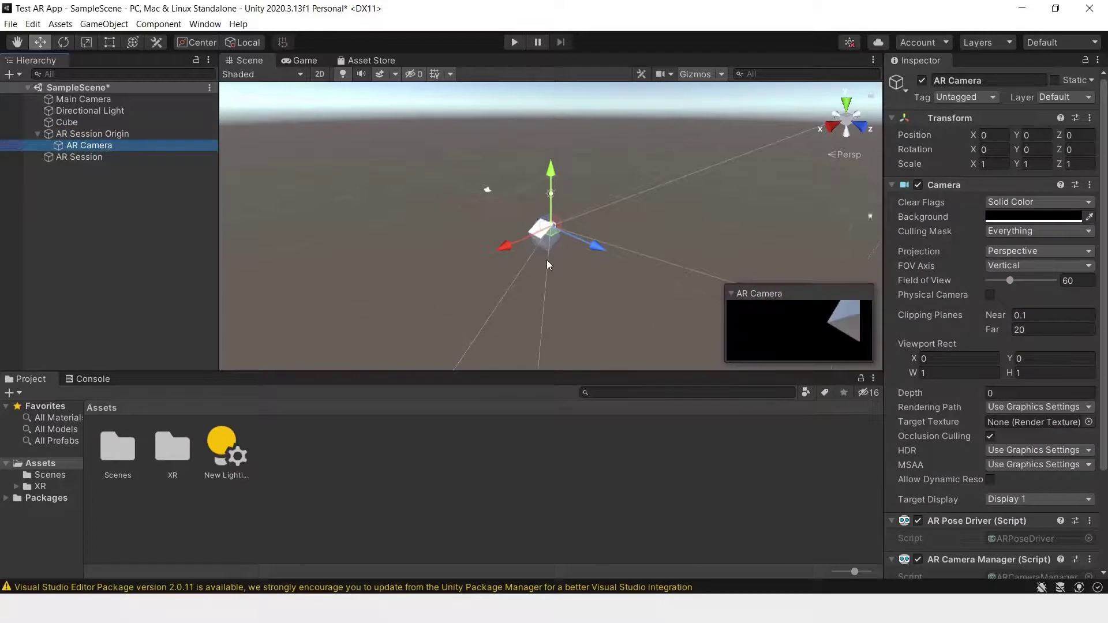
{"action": "mouse_move", "coordinate": [546, 260]}
{"action": "left_mouse_down", "text": "alt"}
{"action": "mouse_move", "coordinate": [483, 308]}
{"action": "mouse_move", "coordinate": [477, 255]}
{"action": "mouse_move", "coordinate": [537, 255]}
{"action": "left_mouse_up", "text": "alt"}
{"action": "left_click", "coordinate": [89, 110]}
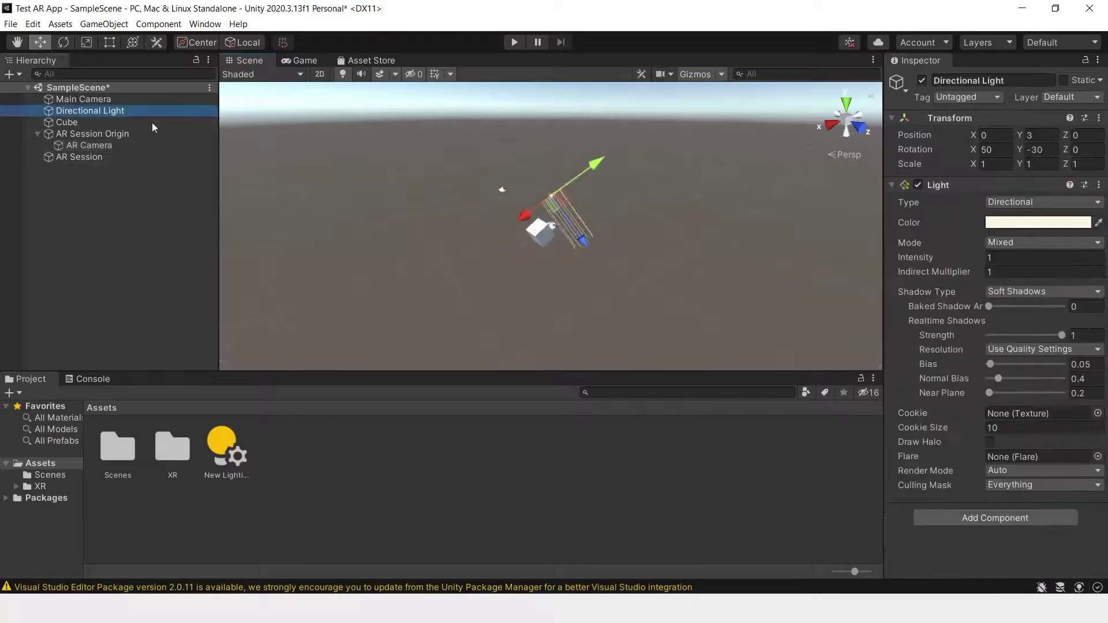
{"action": "left_click", "coordinate": [75, 122]}
{"action": "left_click_drag", "start_coordinate": [548, 231], "coordinate": [623, 254]}
{"action": "left_click", "coordinate": [87, 144]}
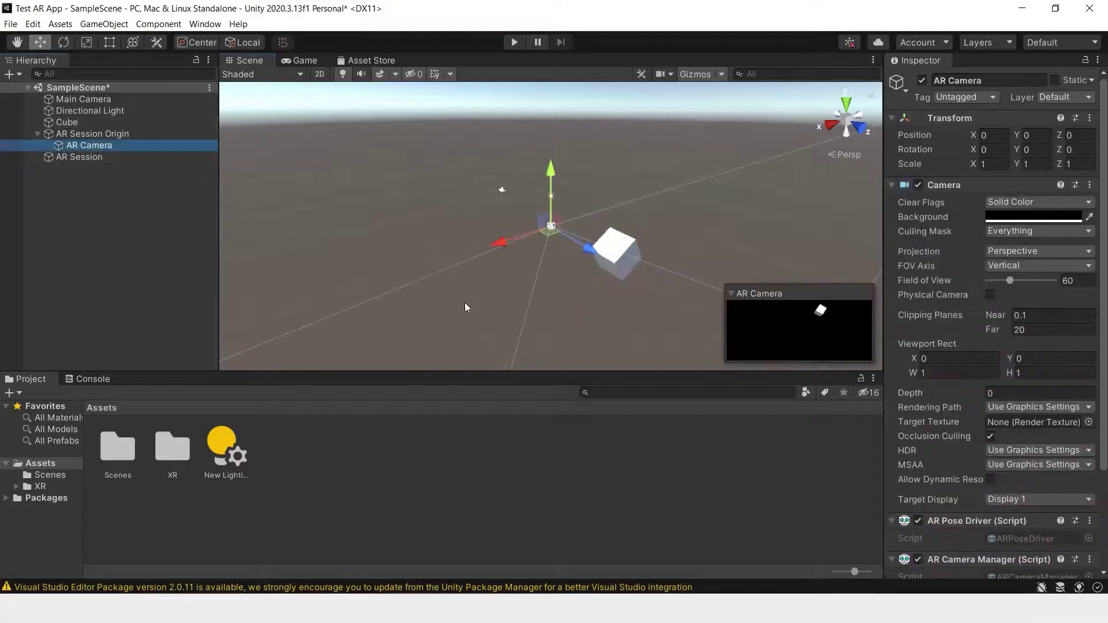
Reset the Cube's Transform and place the Cube a short distance in front of the AR Camera
{"action": "left_click_drag", "start_coordinate": [465, 307], "coordinate": [555, 203], "text": "alt"}
{"action": "left_click", "coordinate": [593, 177]}
{"action": "left_click", "coordinate": [546, 213]}
{"action": "left_click", "coordinate": [594, 172]}
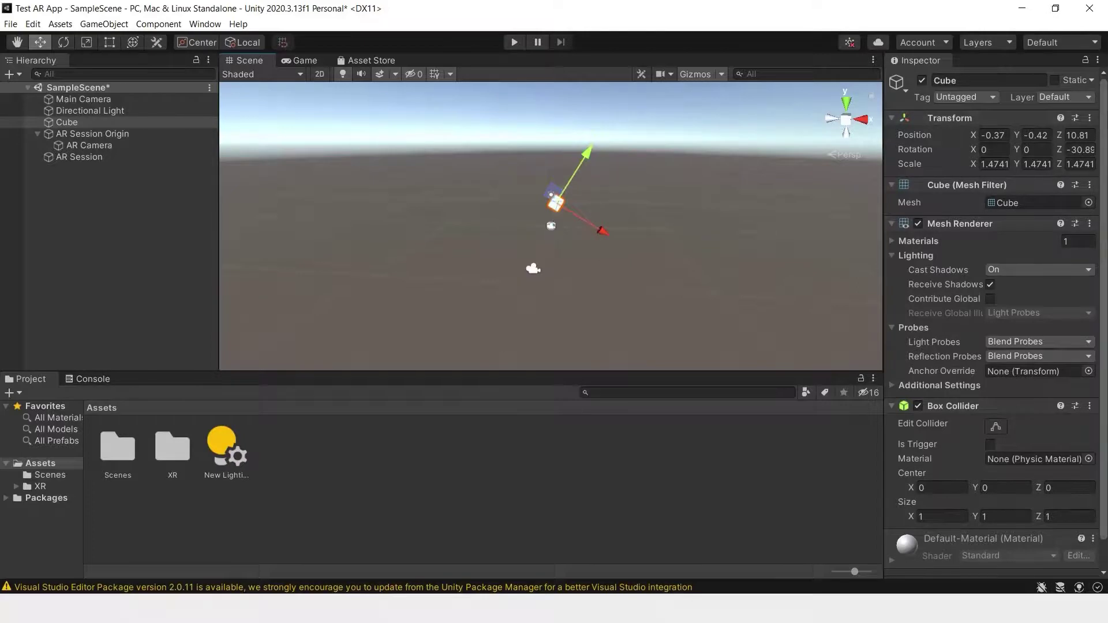
{"action": "left_click", "coordinate": [1090, 118]}
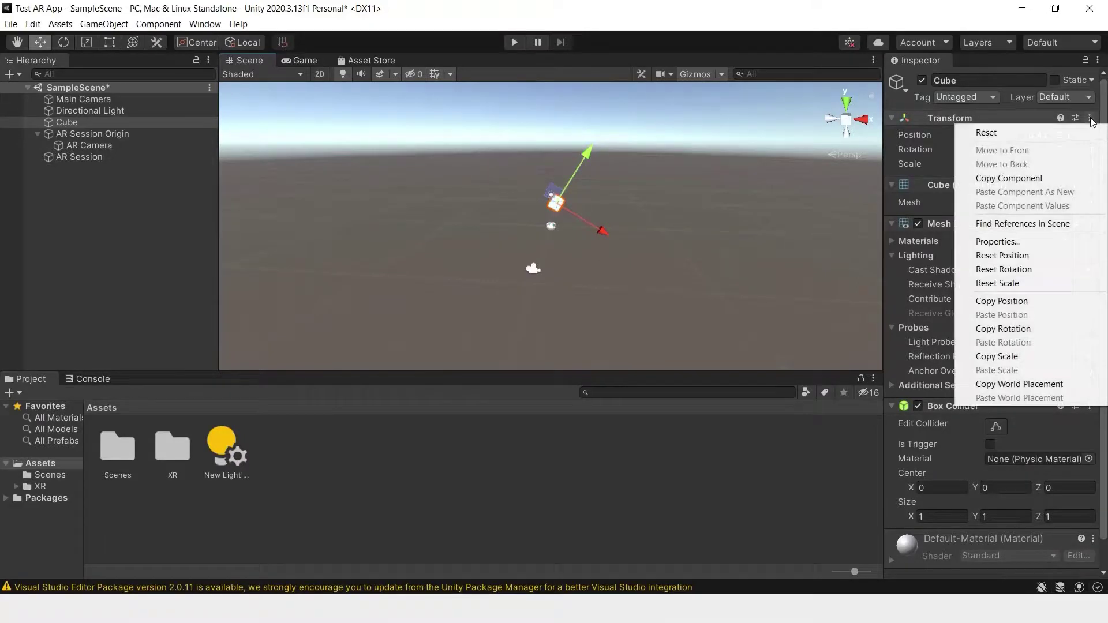
{"action": "left_click", "coordinate": [1067, 133]}
{"action": "left_click_drag", "start_coordinate": [557, 242], "coordinate": [674, 211], "text": "alt"}
{"action": "left_click", "coordinate": [554, 224]}
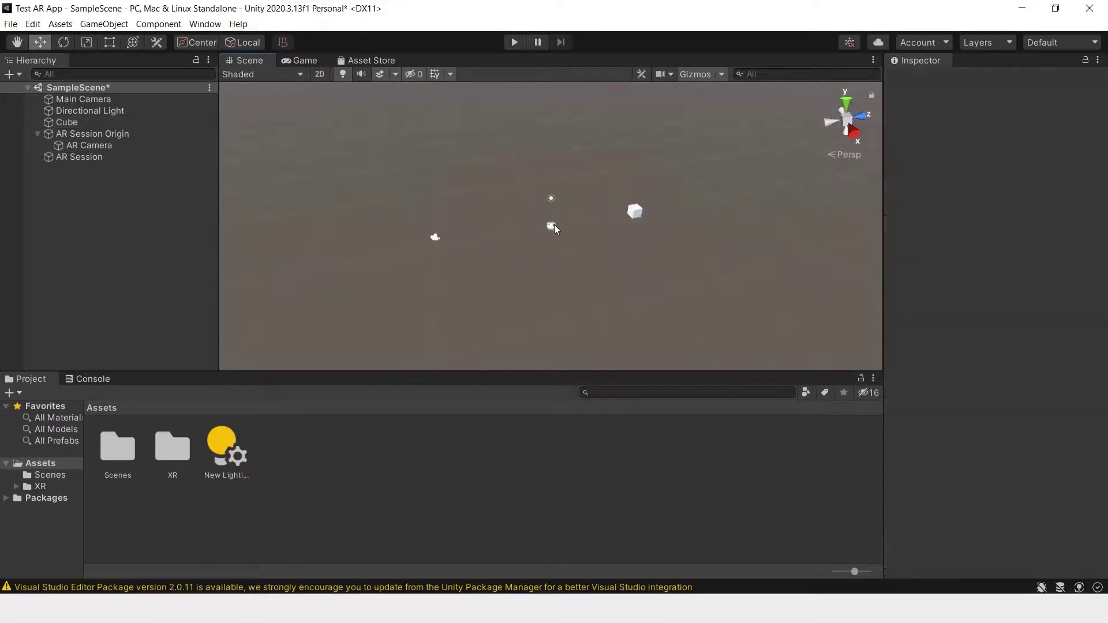
Delete the Main Camera from SampleScene and save the scene
{"action": "left_click", "coordinate": [552, 225]}
{"action": "left_click", "coordinate": [367, 151]}
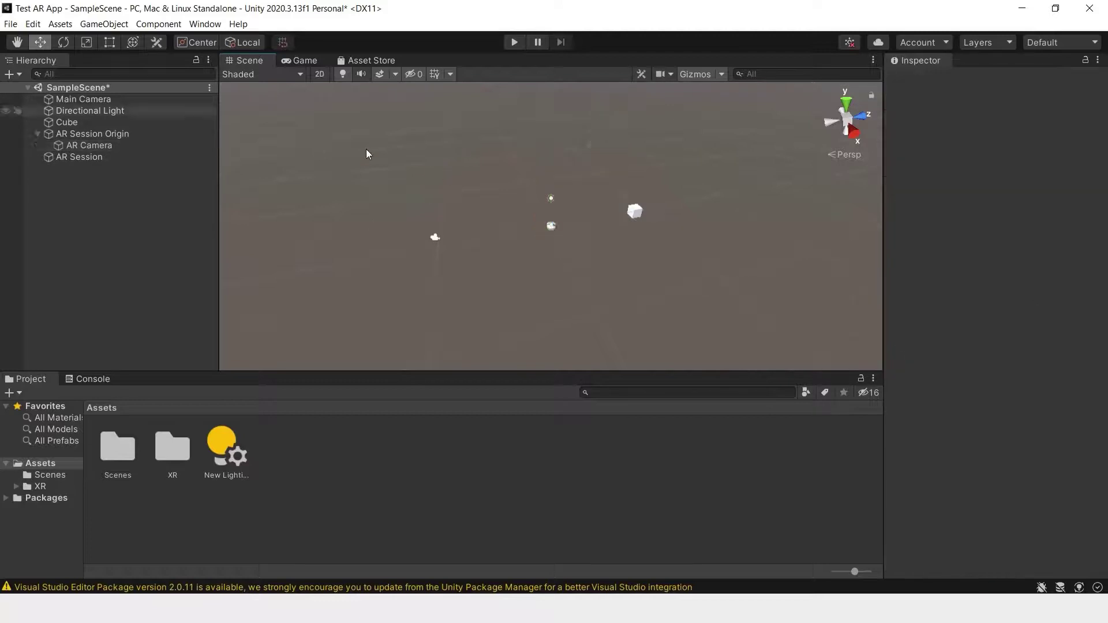
{"action": "left_click", "coordinate": [149, 145]}
{"action": "left_click", "coordinate": [119, 99]}
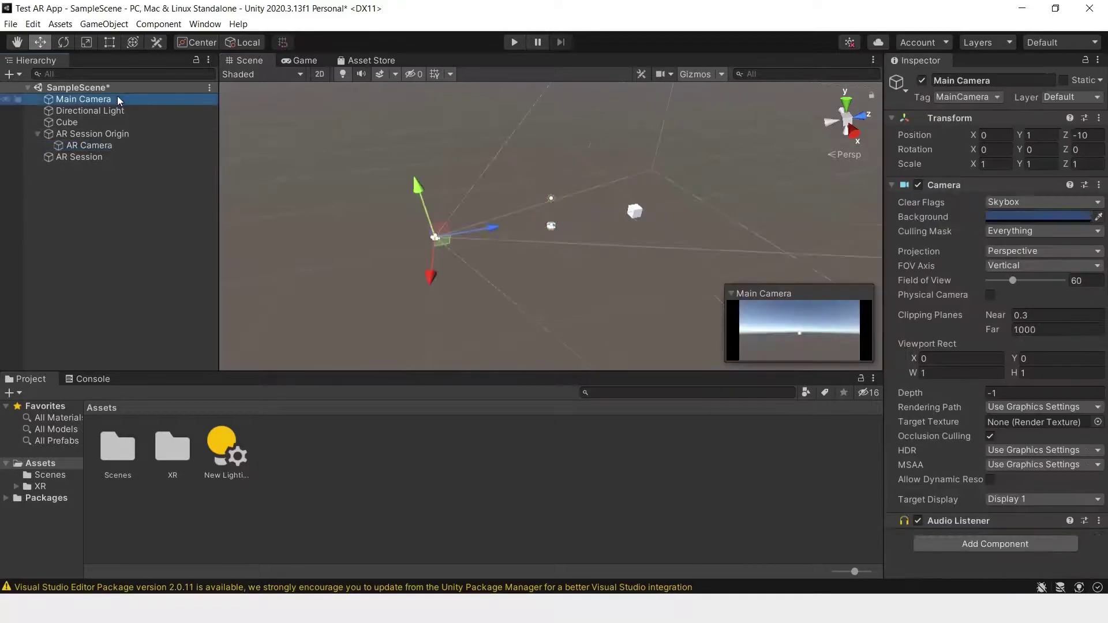
{"action": "key", "text": "Delete"}
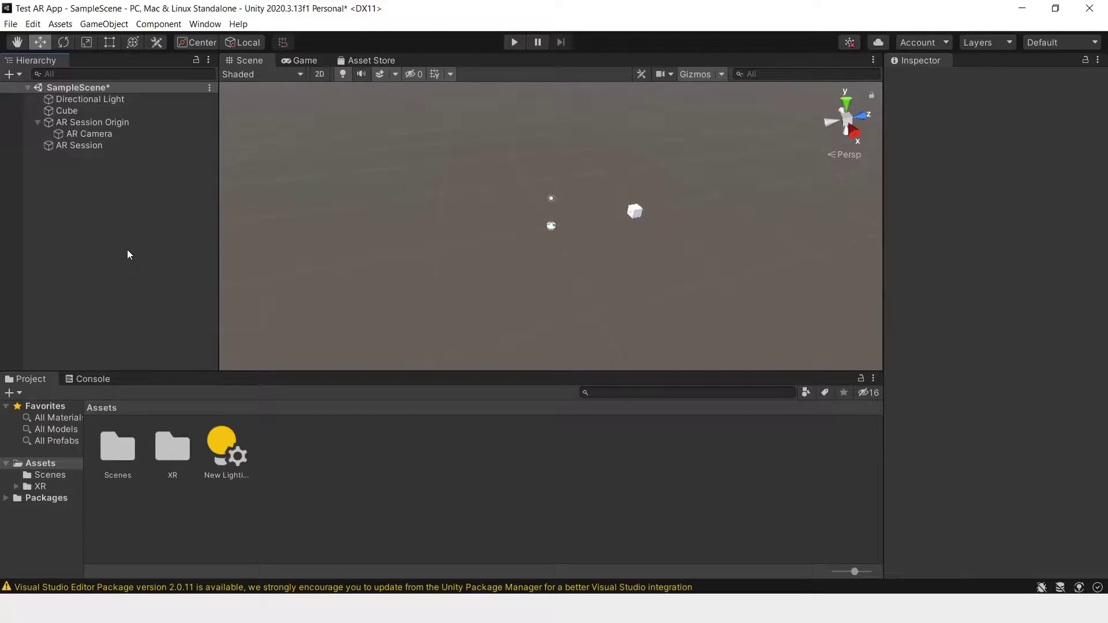
{"action": "key", "text": "ctrl+s"}
Switch the build platform to Android and add SampleScene to the scenes in the build
{"action": "left_click", "coordinate": [10, 25]}
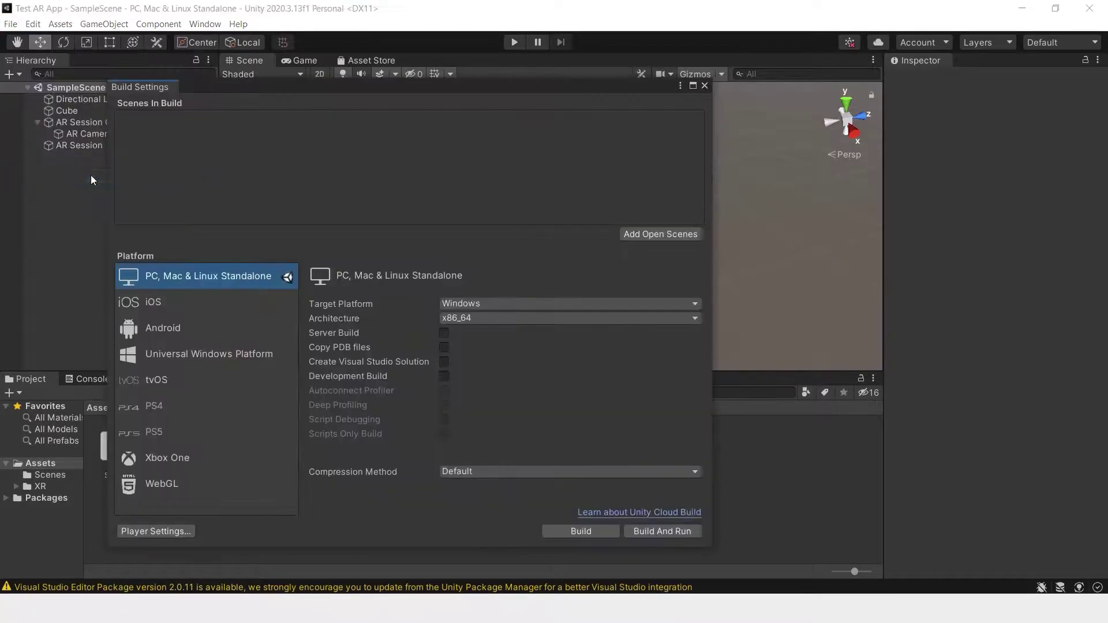
{"action": "left_click", "coordinate": [196, 326]}
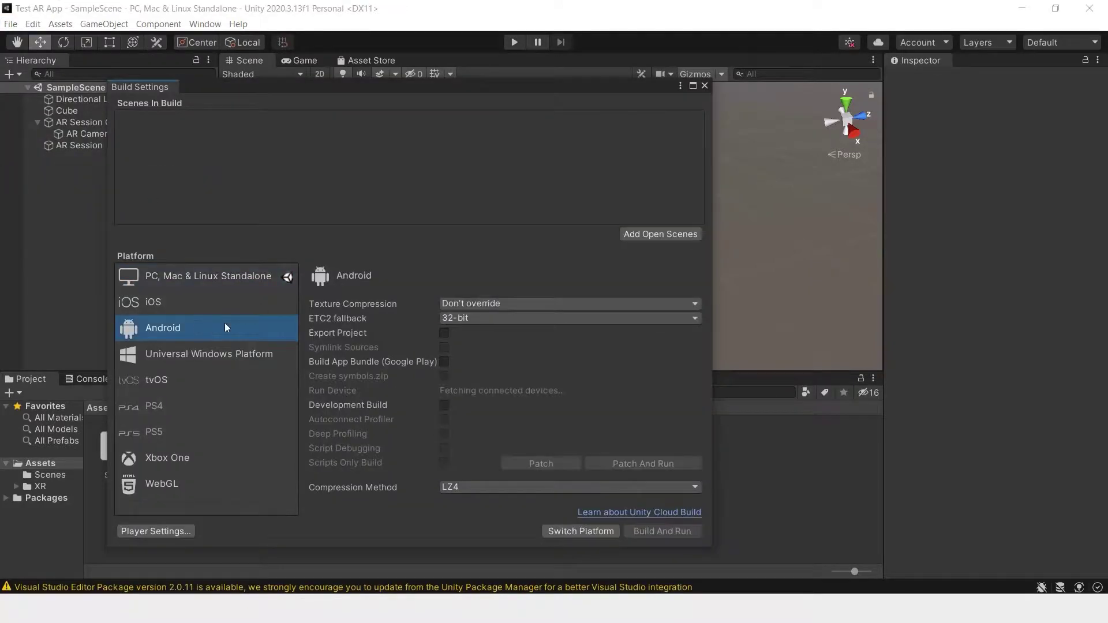
{"action": "left_click", "coordinate": [579, 533]}
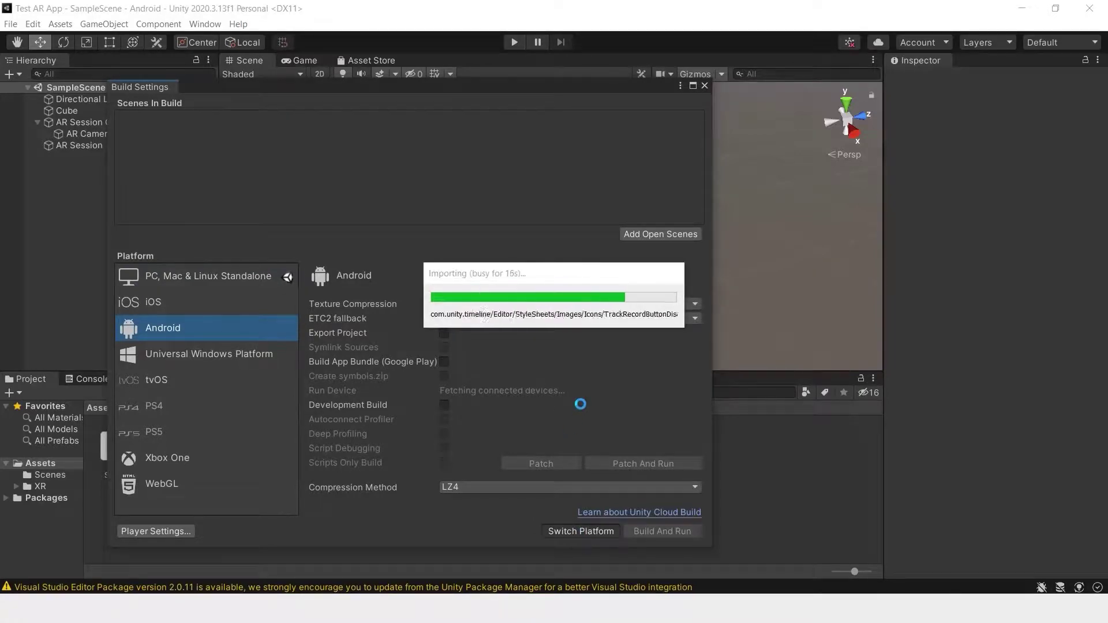
{"action": "left_click", "coordinate": [655, 236]}
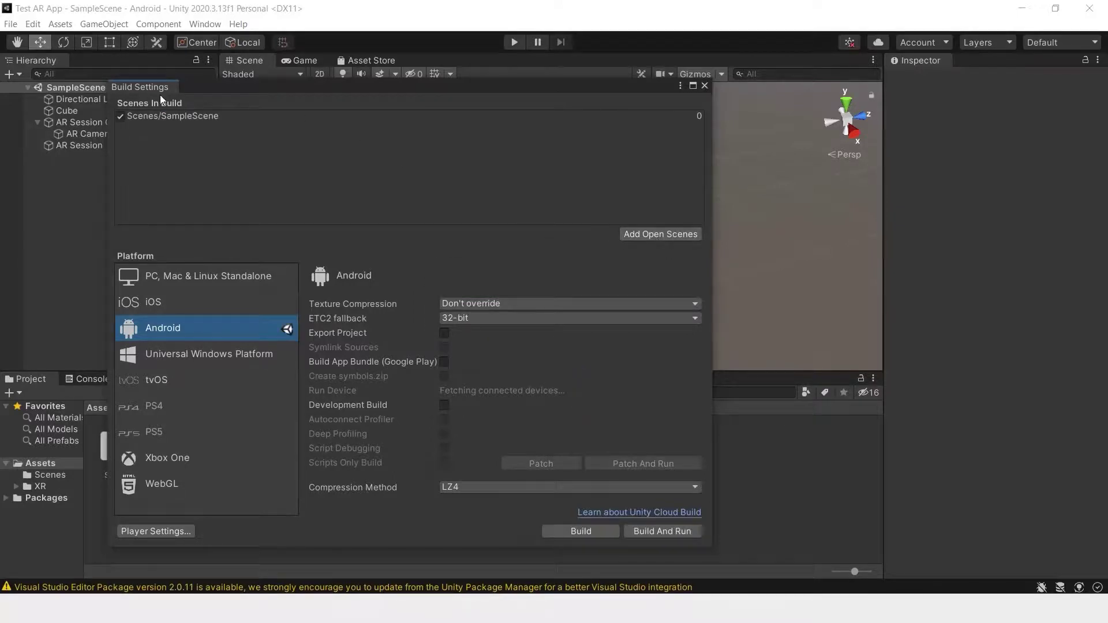
{"action": "left_click_drag", "start_coordinate": [299, 85], "coordinate": [498, 74]}
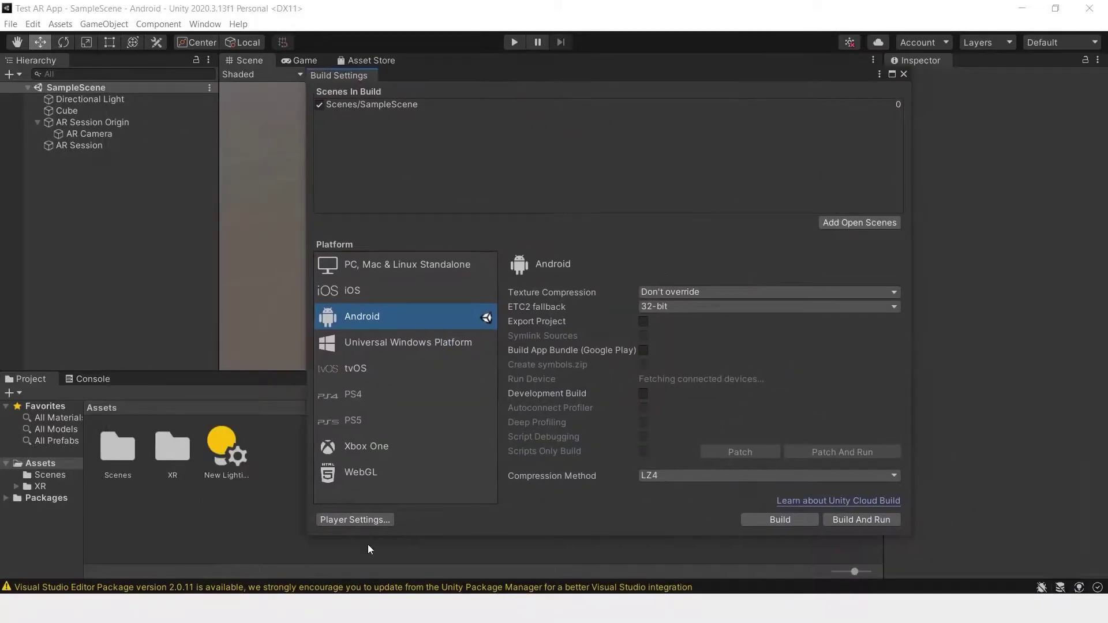
Remove Vulkan from the Graphics APIs in the Android Player settings and disable Multithreaded Rendering
{"action": "left_click", "coordinate": [355, 518]}
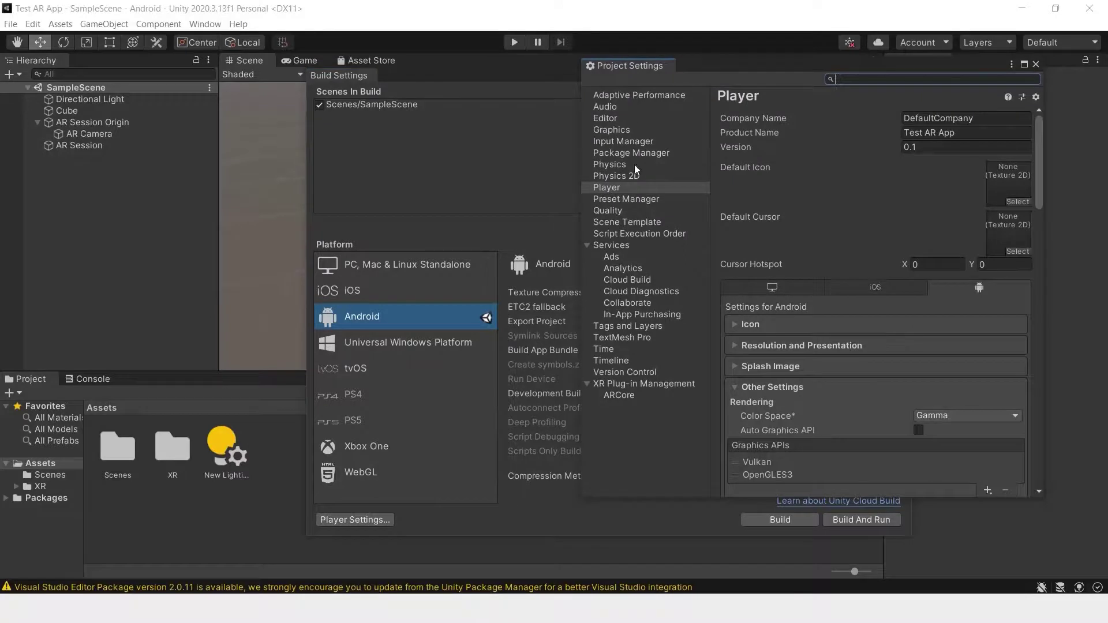
{"action": "left_click", "coordinate": [632, 188]}
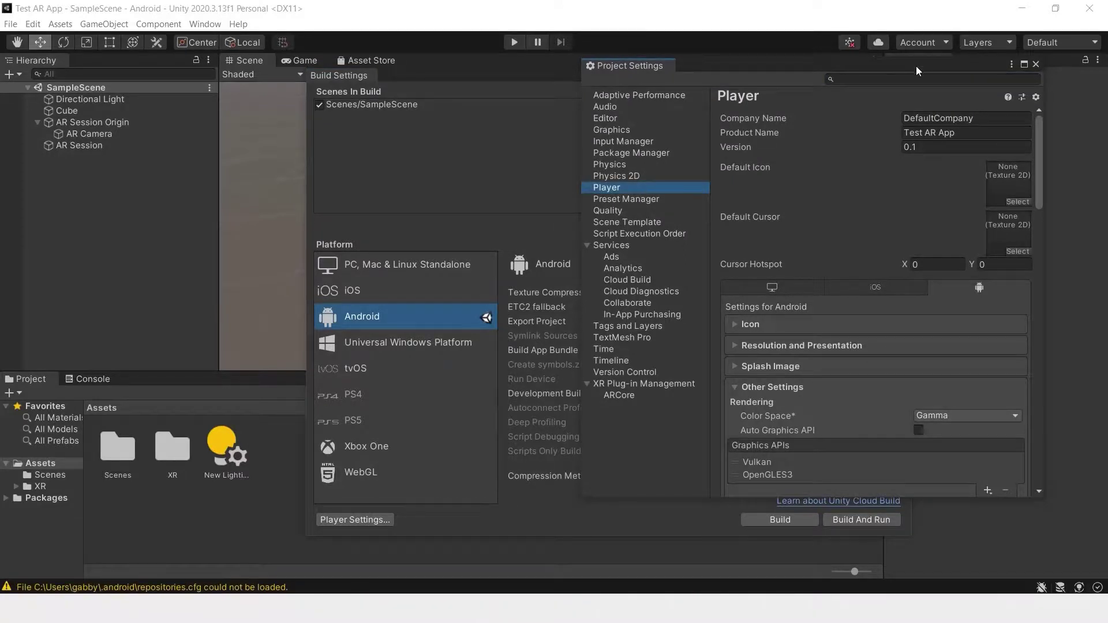
{"action": "left_click_drag", "start_coordinate": [916, 65], "coordinate": [679, 76]}
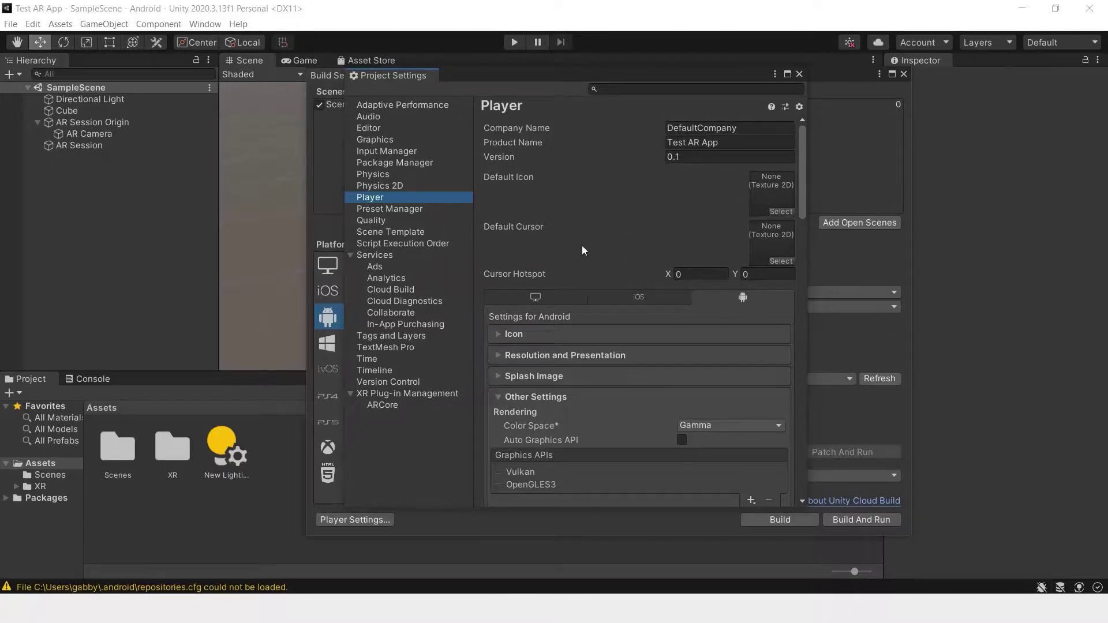
{"action": "scroll", "coordinate": [626, 250], "scroll_direction": "down", "scroll_amount": 4}
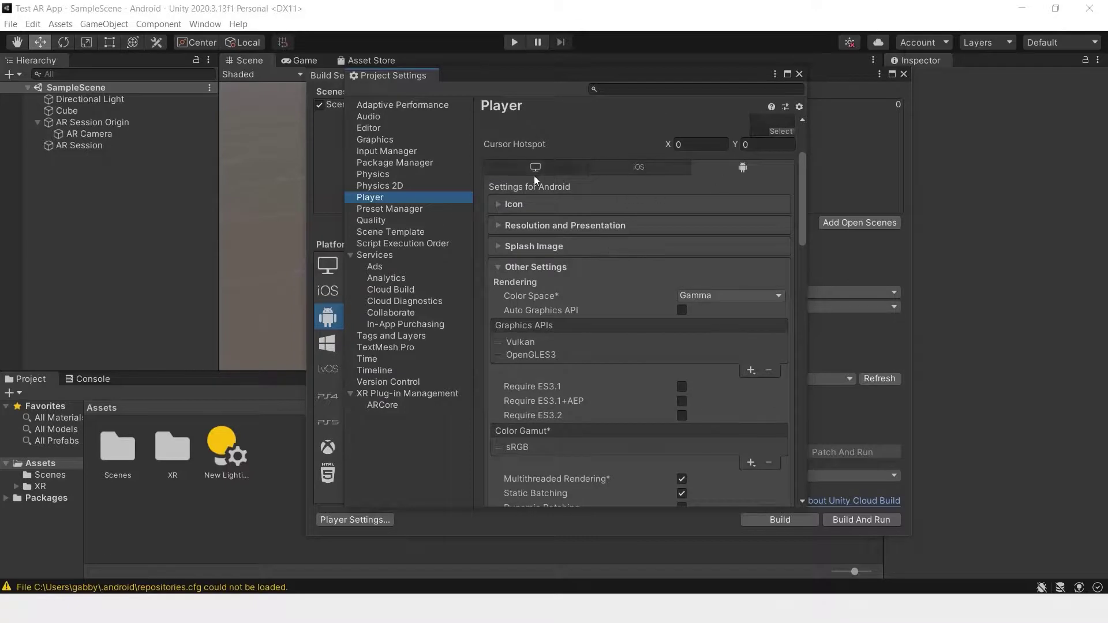
{"action": "scroll", "coordinate": [628, 198], "scroll_direction": "up", "scroll_amount": 1}
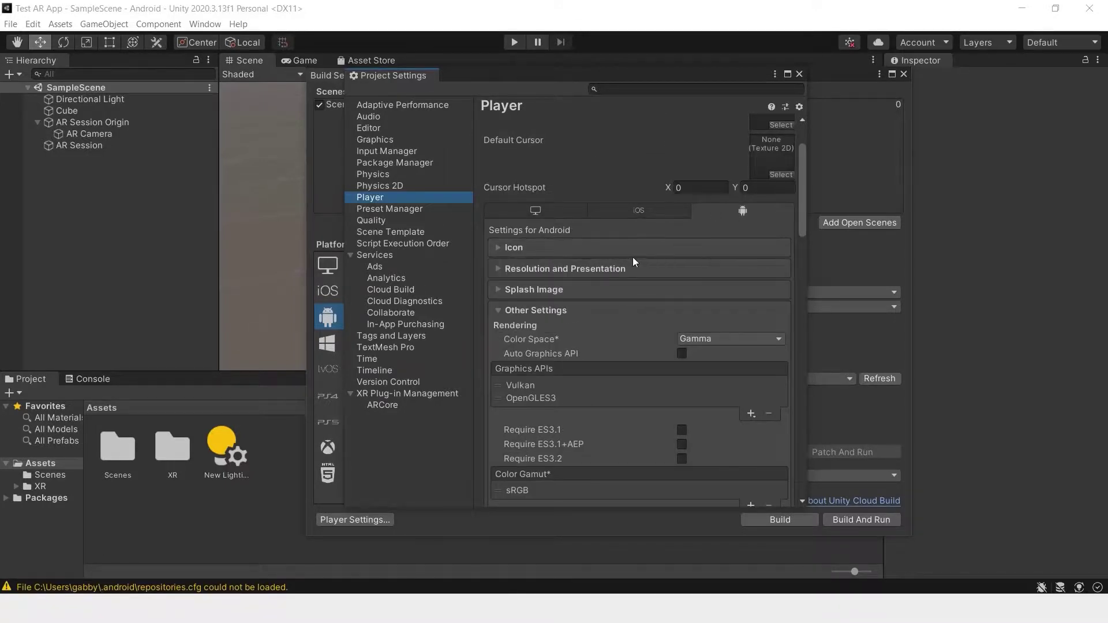
{"action": "scroll", "coordinate": [633, 257], "scroll_direction": "down", "scroll_amount": 1}
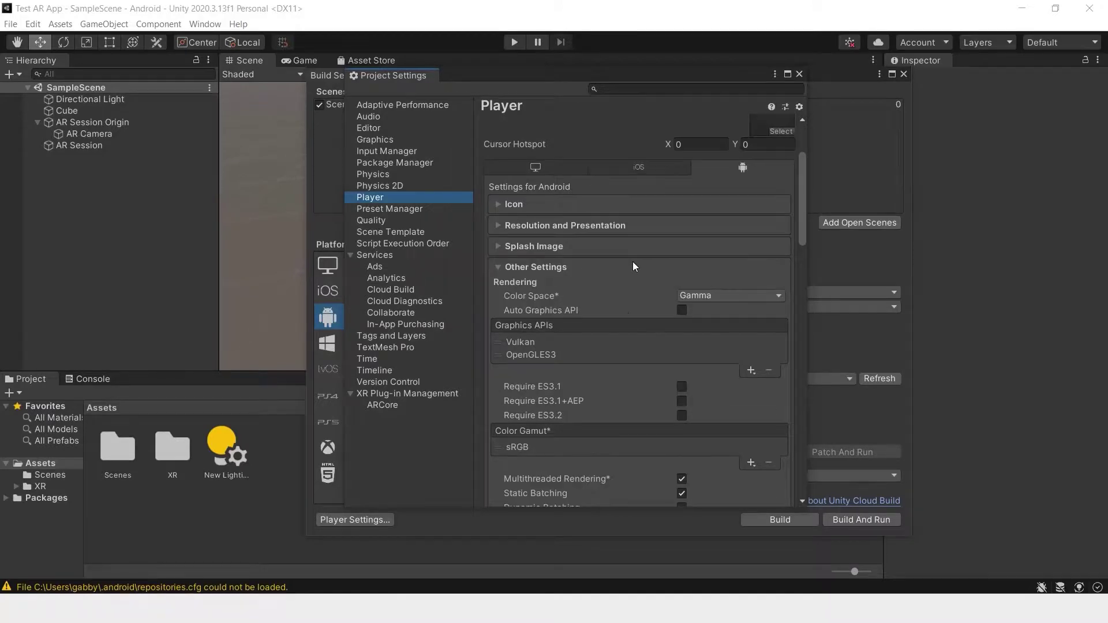
{"action": "scroll", "coordinate": [633, 264], "scroll_direction": "down", "scroll_amount": 2}
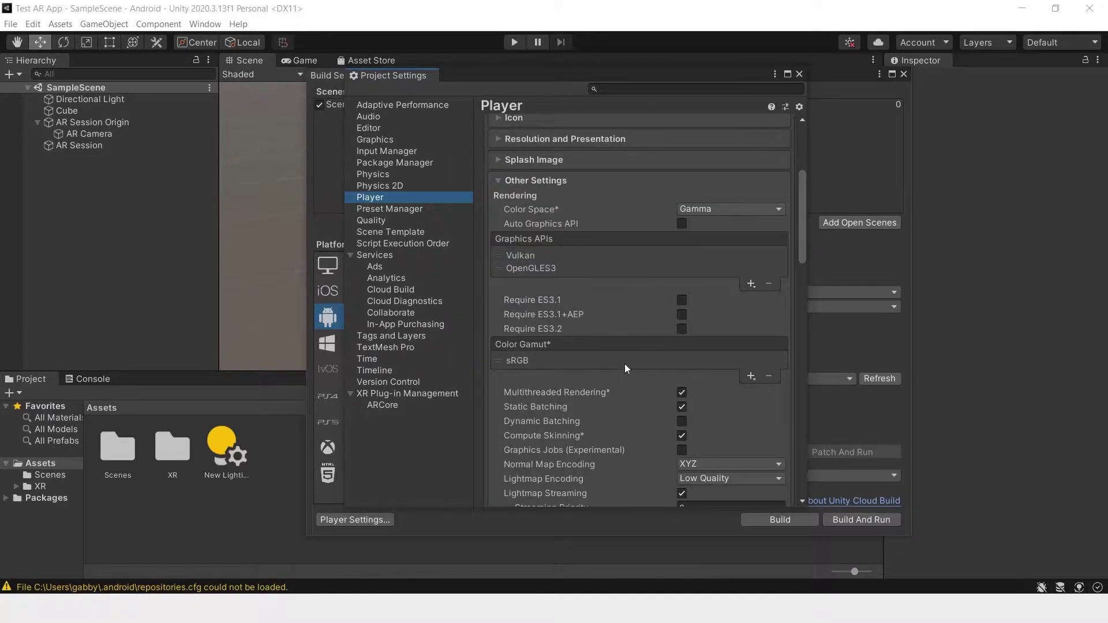
{"action": "left_click", "coordinate": [529, 257]}
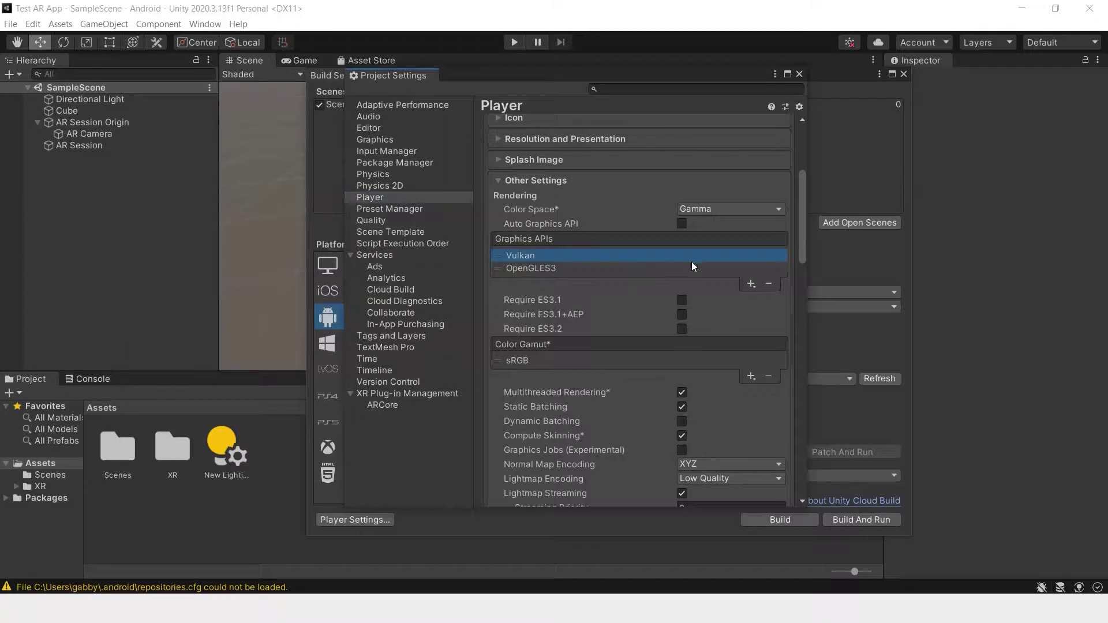
{"action": "left_click", "coordinate": [769, 284]}
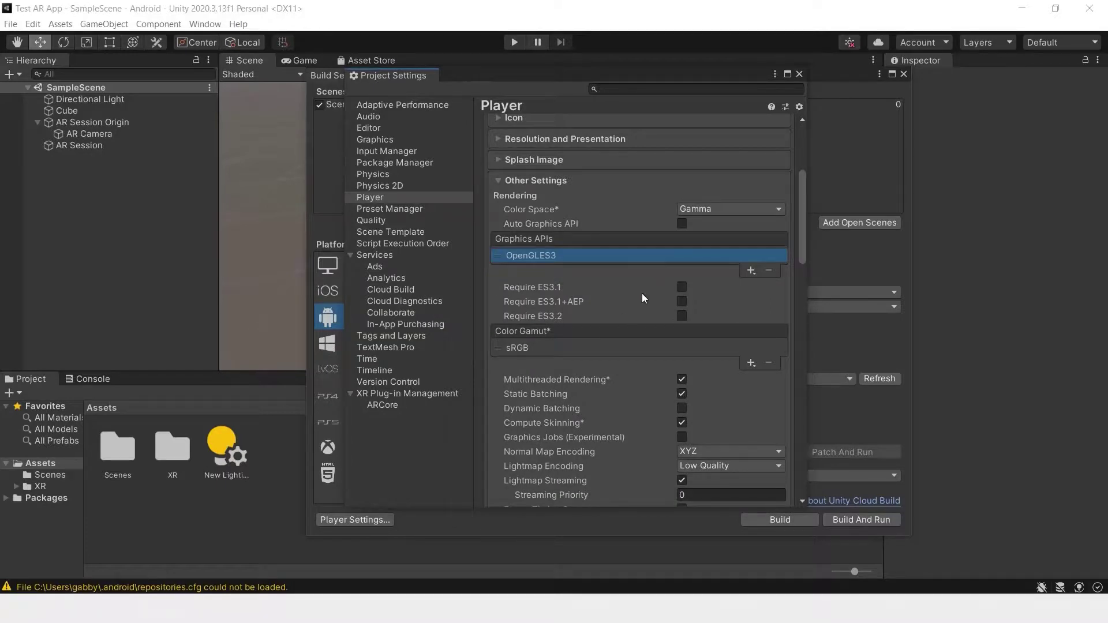
{"action": "scroll", "coordinate": [642, 294], "scroll_direction": "down", "scroll_amount": 5}
{"action": "scroll", "coordinate": [646, 295], "scroll_direction": "down", "scroll_amount": 2}
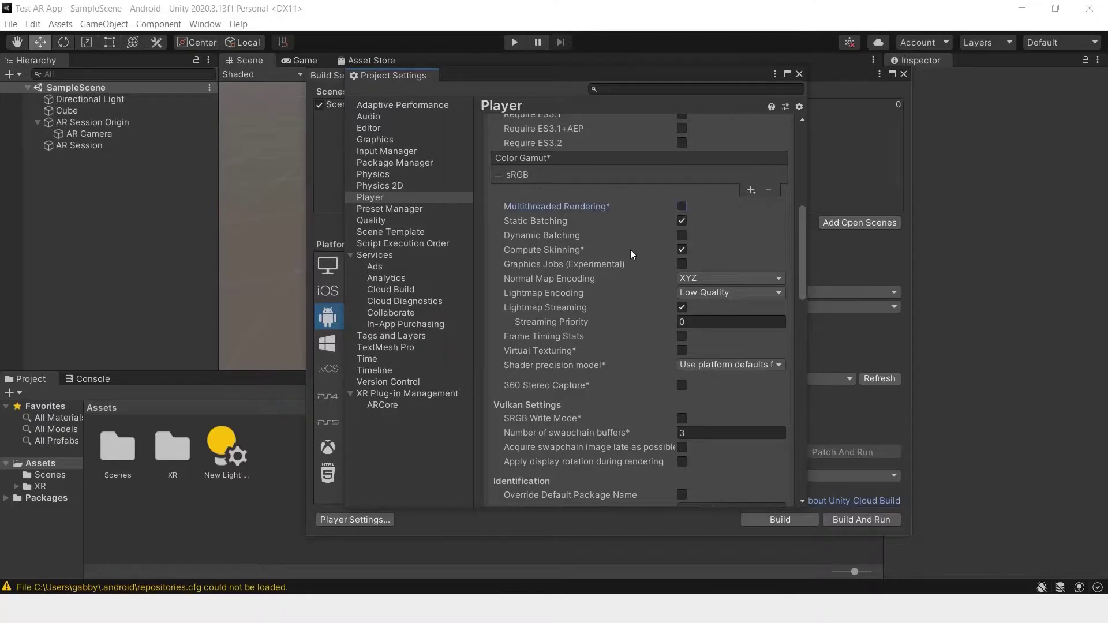
Override the default package name, replacing Default with the developer's first name before Company and ending it in CubeARTest
{"action": "scroll", "coordinate": [635, 242], "scroll_direction": "down", "scroll_amount": 10}
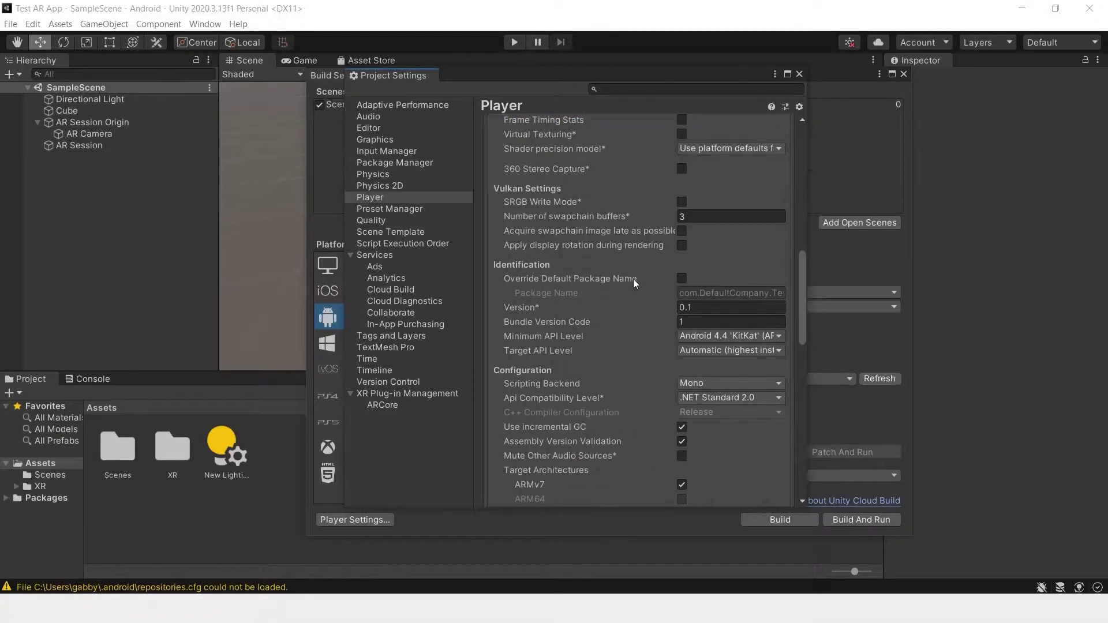
{"action": "scroll", "coordinate": [640, 272], "scroll_direction": "down", "scroll_amount": 2}
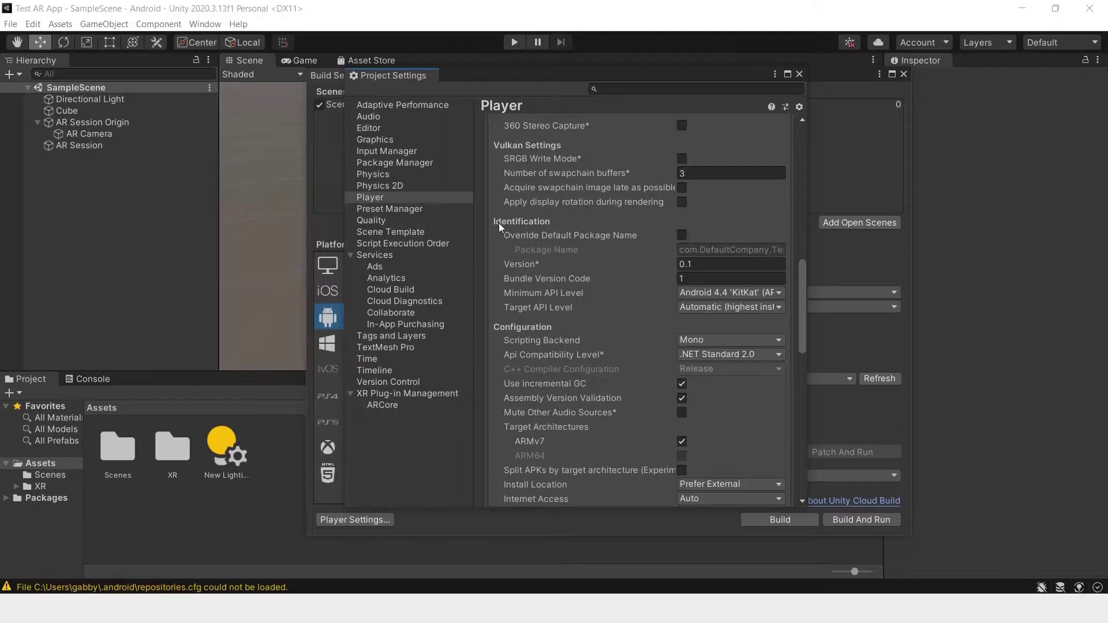
{"action": "left_click", "coordinate": [681, 234]}
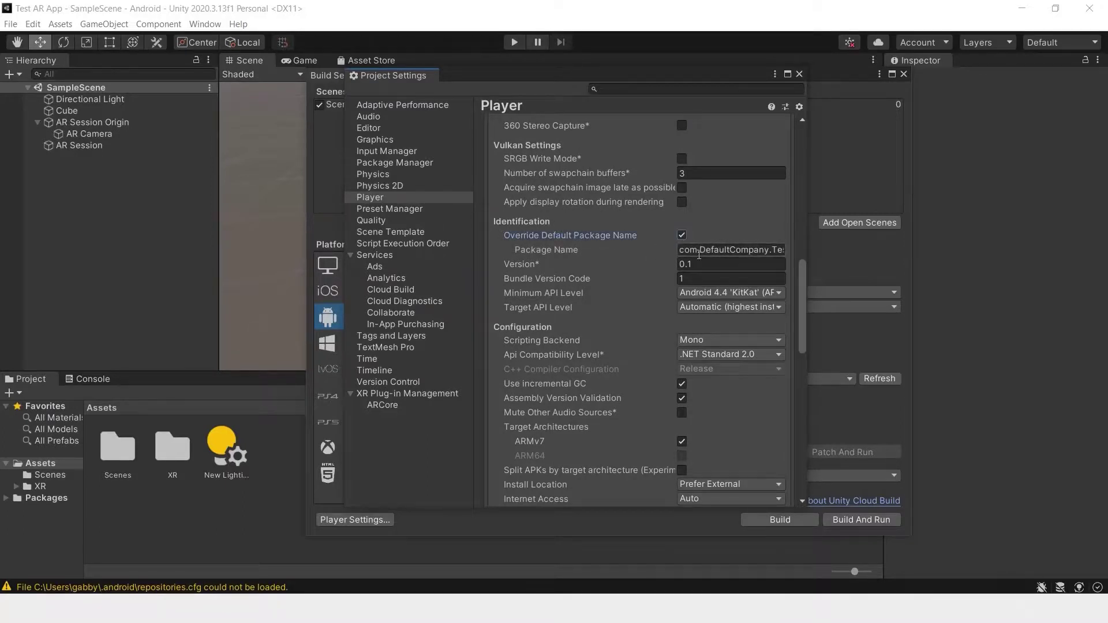
{"action": "left_click_drag", "start_coordinate": [718, 252], "coordinate": [732, 249]}
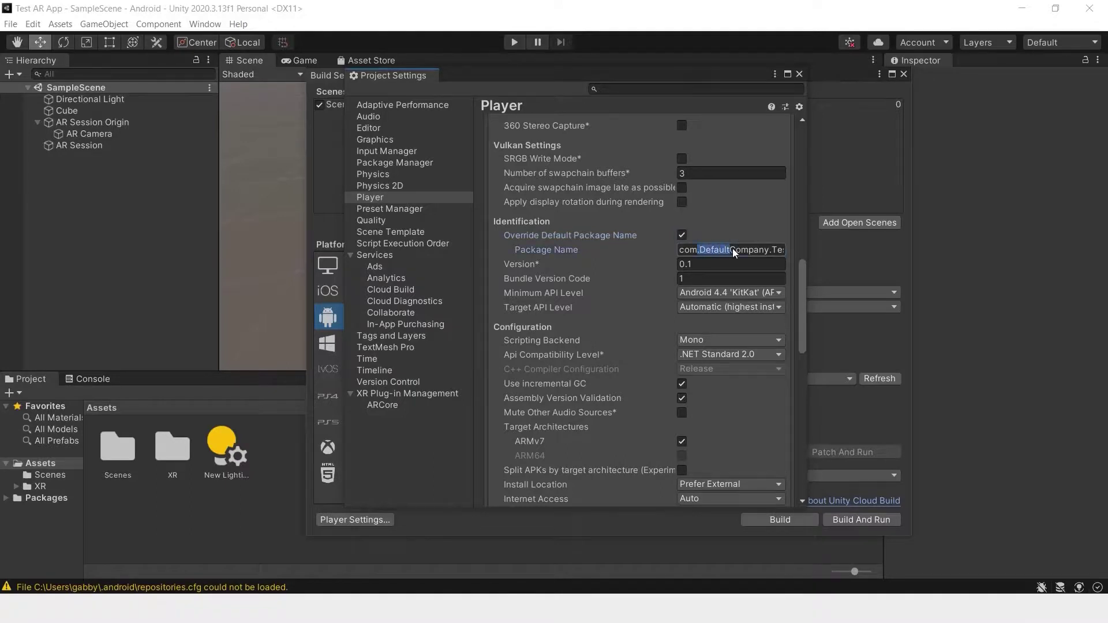
{"action": "left_click", "coordinate": [700, 249]}
{"action": "type", "text": "Gabby"}
{"action": "key", "text": "End"}
{"action": "key", "text": "BackSpace"}
{"action": "key", "text": "BackSpace"}
{"action": "key", "text": "BackSpace"}
{"action": "key", "text": "BackSpace"}
{"action": "key", "text": "BackSpace"}
{"action": "key", "text": "BackSpace"}
{"action": "key", "text": "BackSpace"}
{"action": "key", "text": "BackSpace"}
{"action": "key", "text": "BackSpace"}
{"action": "type", "text": "CubeARTest"}
Set the Minimum API Level to Android 7.1 'Nougat' (API level 25) and review the Target API Level options
{"action": "left_click", "coordinate": [682, 293]}
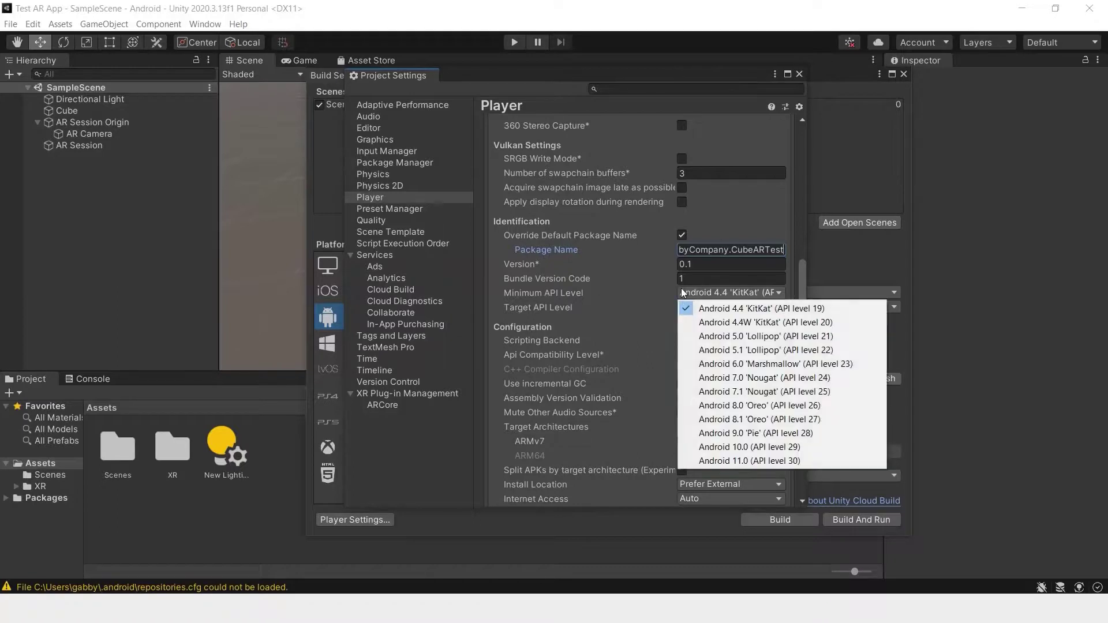
{"action": "left_click", "coordinate": [719, 379]}
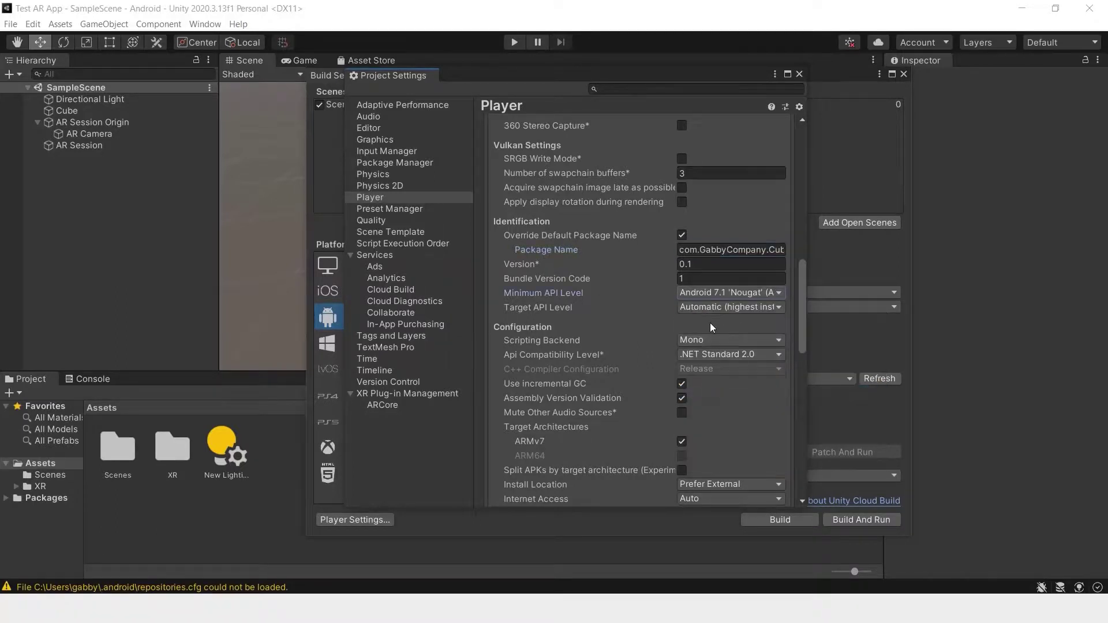
{"action": "left_click", "coordinate": [718, 307]}
{"action": "left_click", "coordinate": [605, 317]}
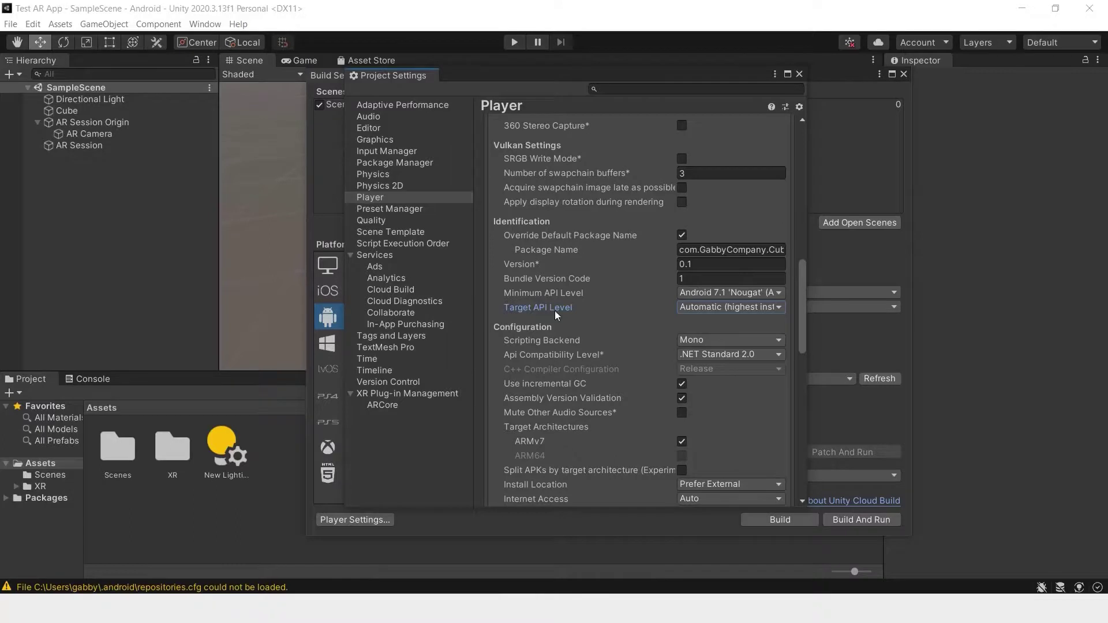
{"action": "left_click", "coordinate": [700, 309]}
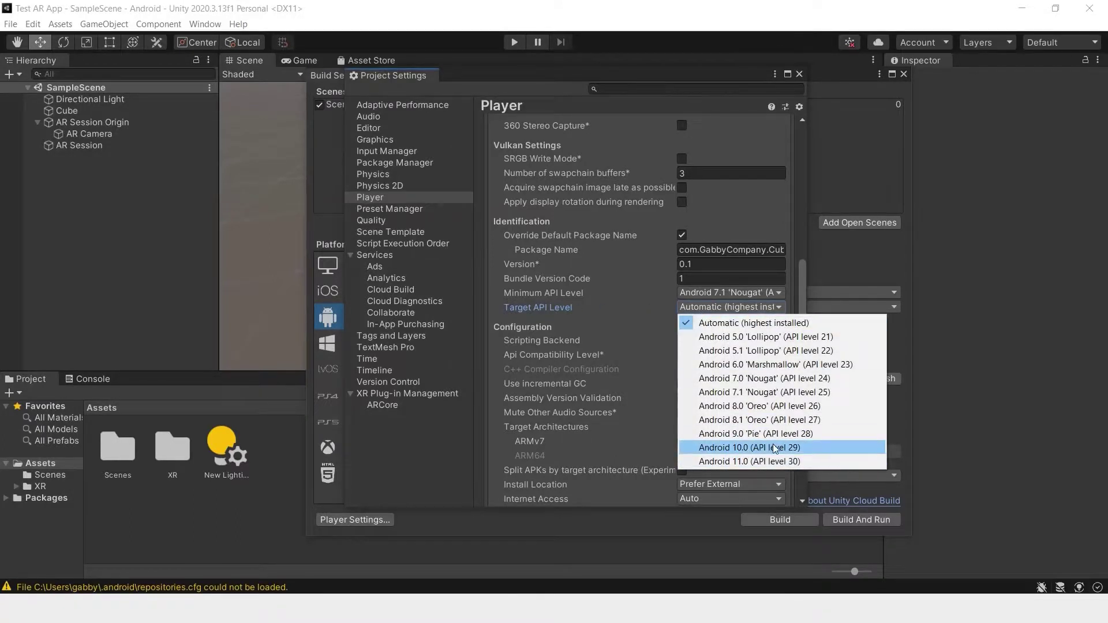
{"action": "left_click", "coordinate": [682, 416]}
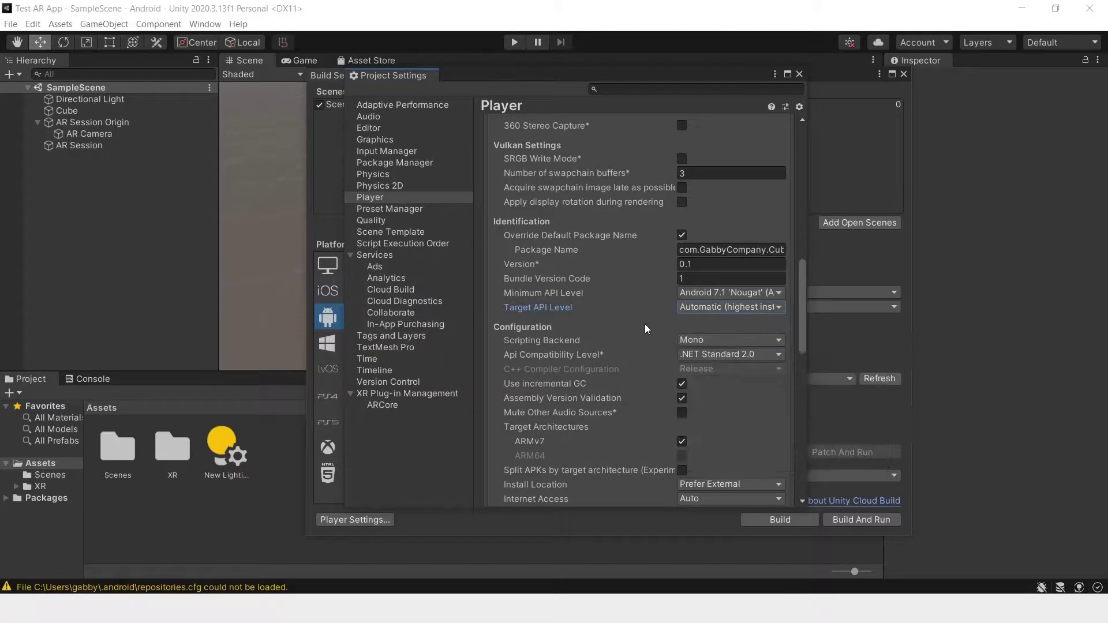
Enable ARCore as the Android plug-in provider in the project's XR Plug-in Management settings and close Project Settings
{"action": "scroll", "coordinate": [607, 324], "scroll_direction": "down", "scroll_amount": 10}
{"action": "scroll", "coordinate": [597, 315], "scroll_direction": "down", "scroll_amount": 2}
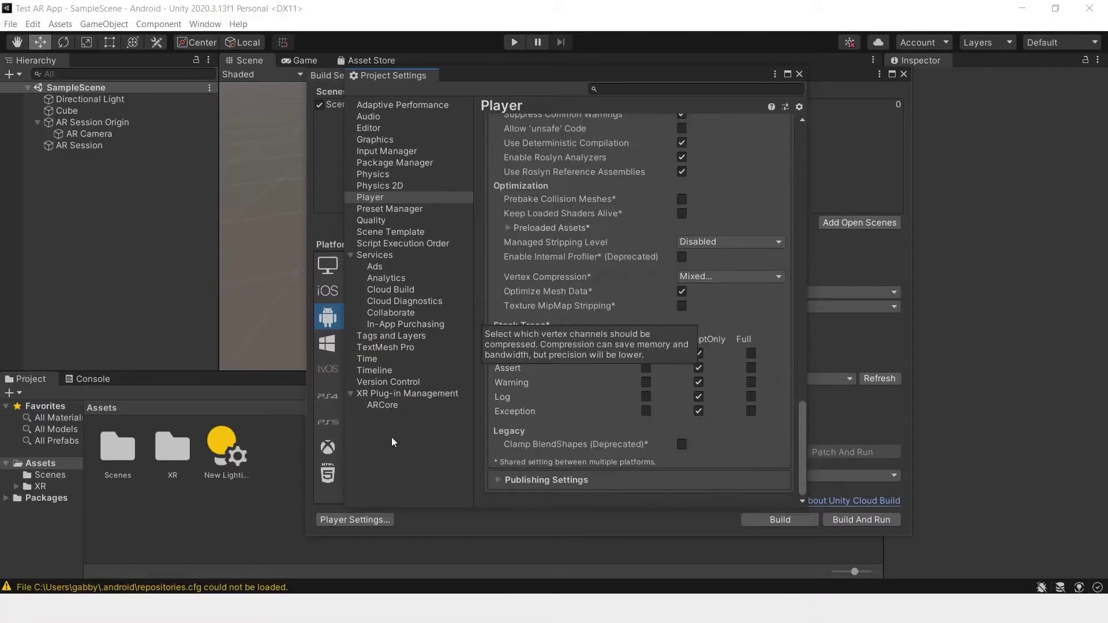
{"action": "left_click", "coordinate": [386, 408]}
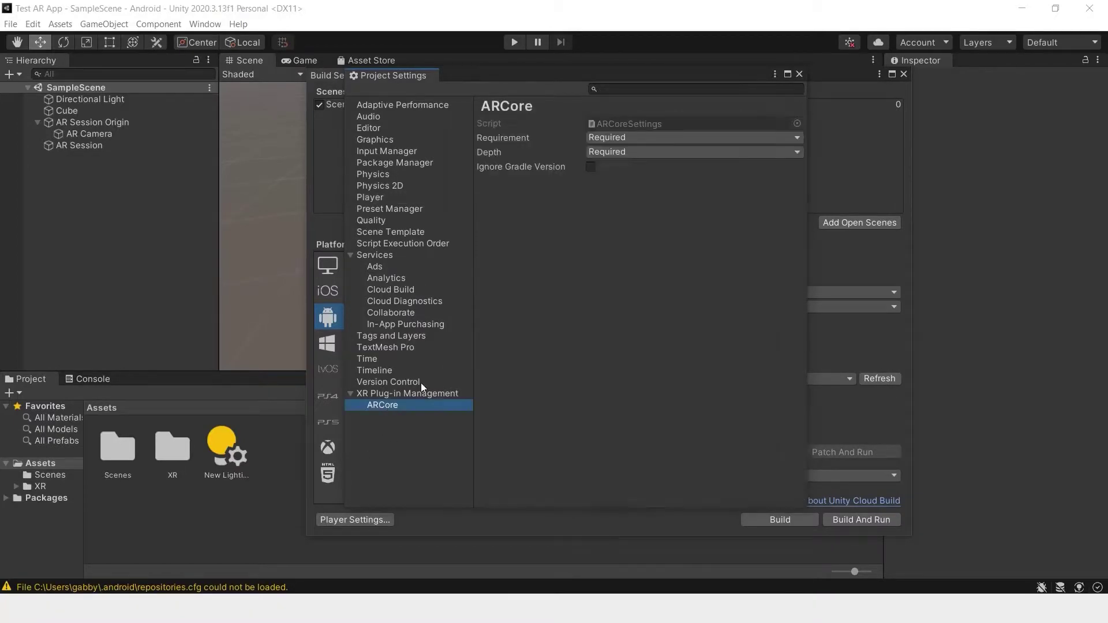
{"action": "left_click", "coordinate": [402, 393]}
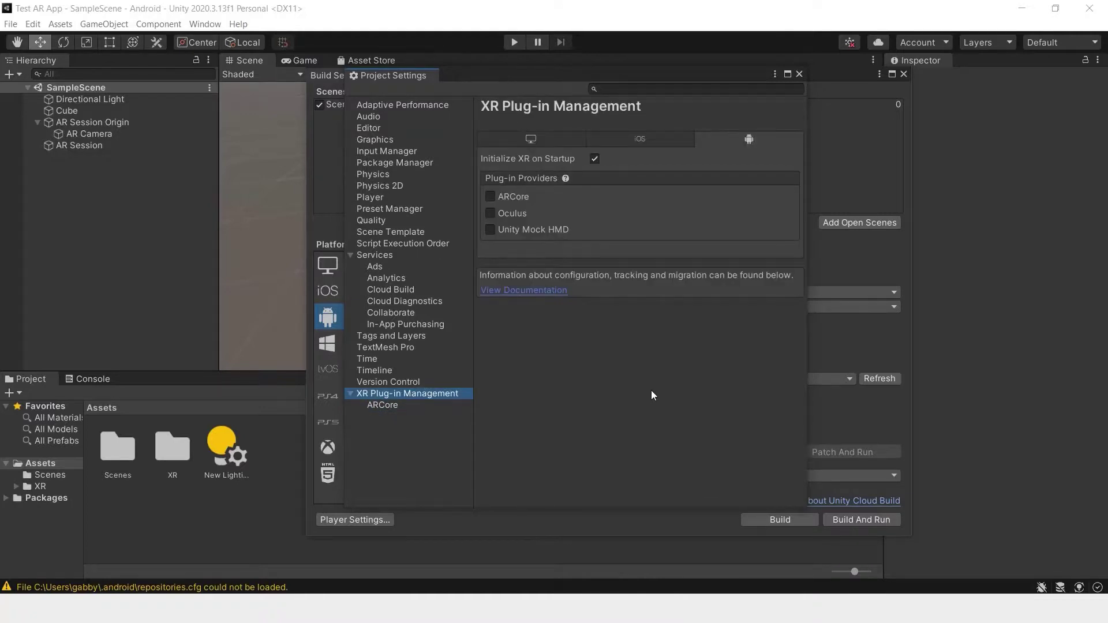
{"action": "left_click", "coordinate": [490, 196]}
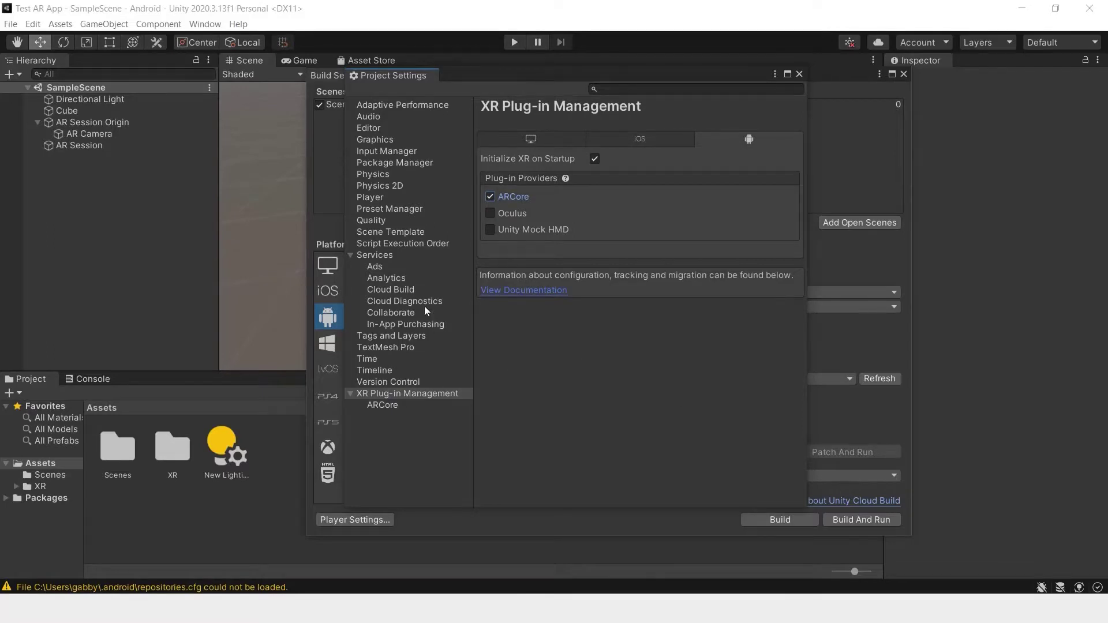
{"action": "left_click", "coordinate": [799, 75]}
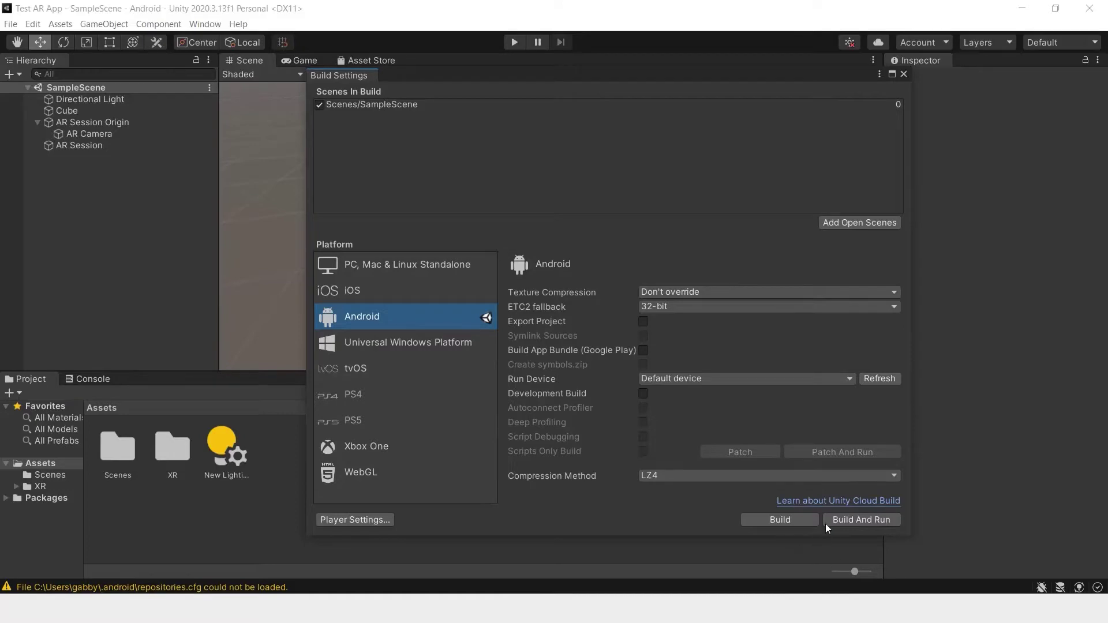
Build and run the Android app, saving the APK as cubearapp in the Test AR App folder
{"action": "left_click", "coordinate": [854, 520]}
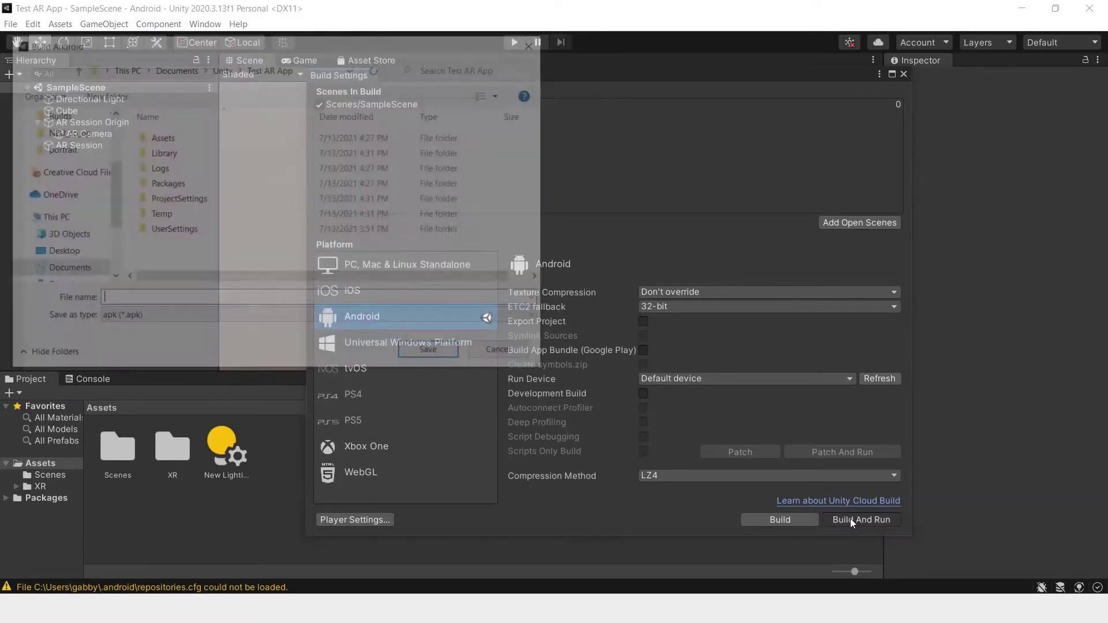
{"action": "type", "text": "cubeARapp"}
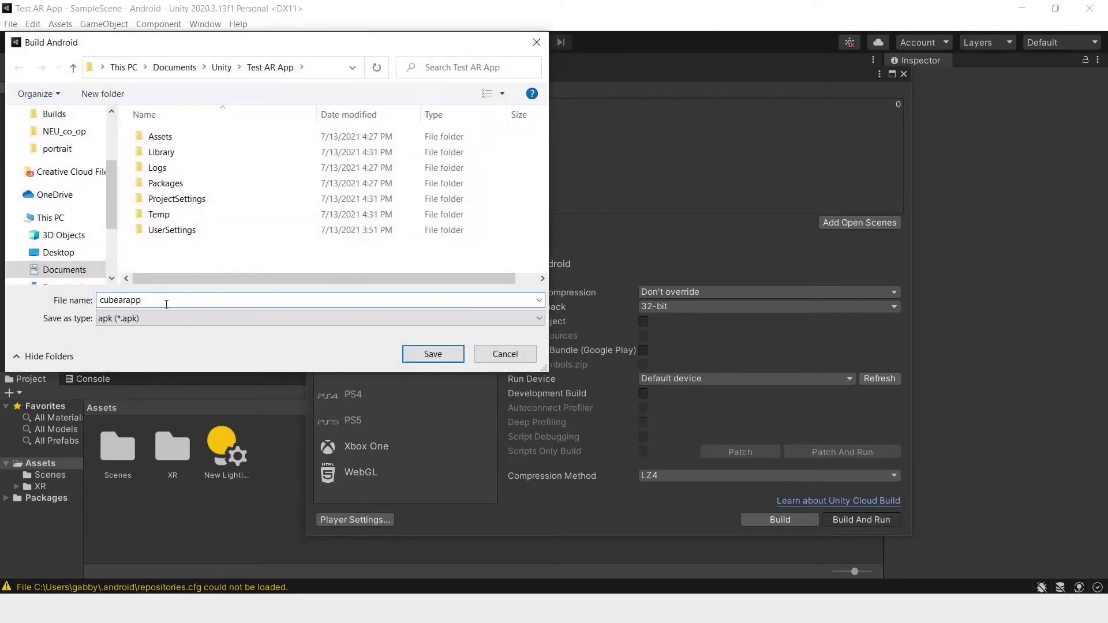
{"action": "left_click", "coordinate": [433, 354]}
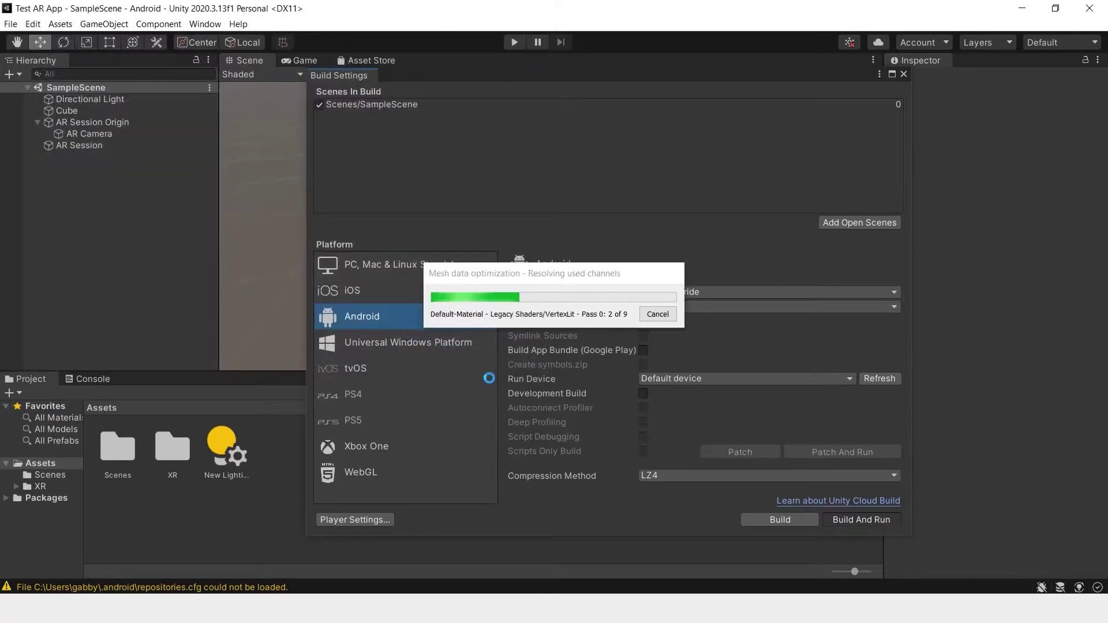